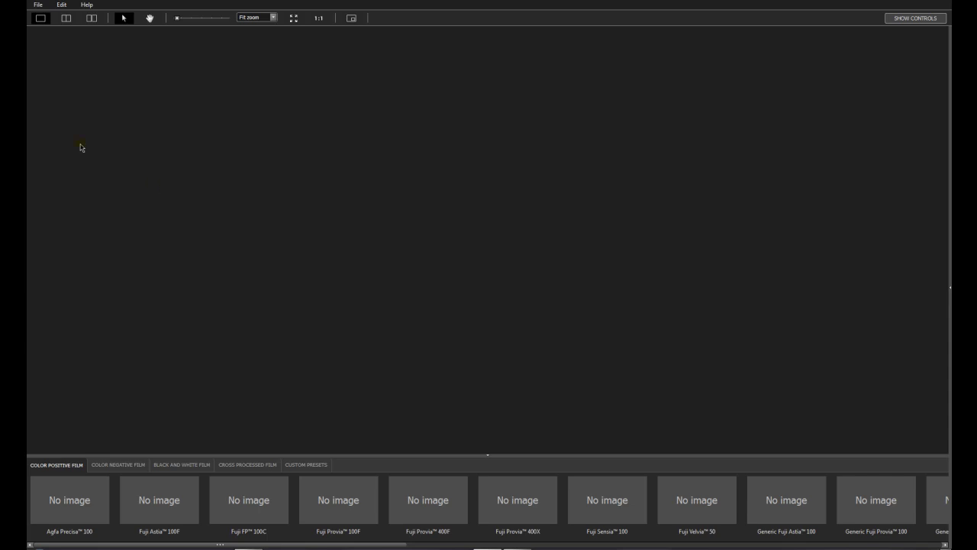
Step: Display the lake-at-dusk photo in Lightroom's Library, briefly showing then hiding the adjustment panel
click(37, 5)
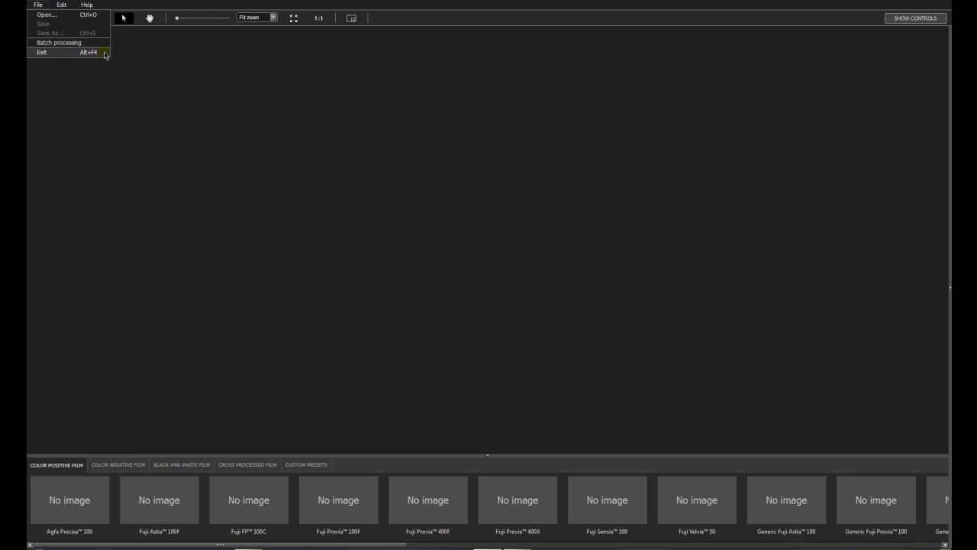
click(227, 146)
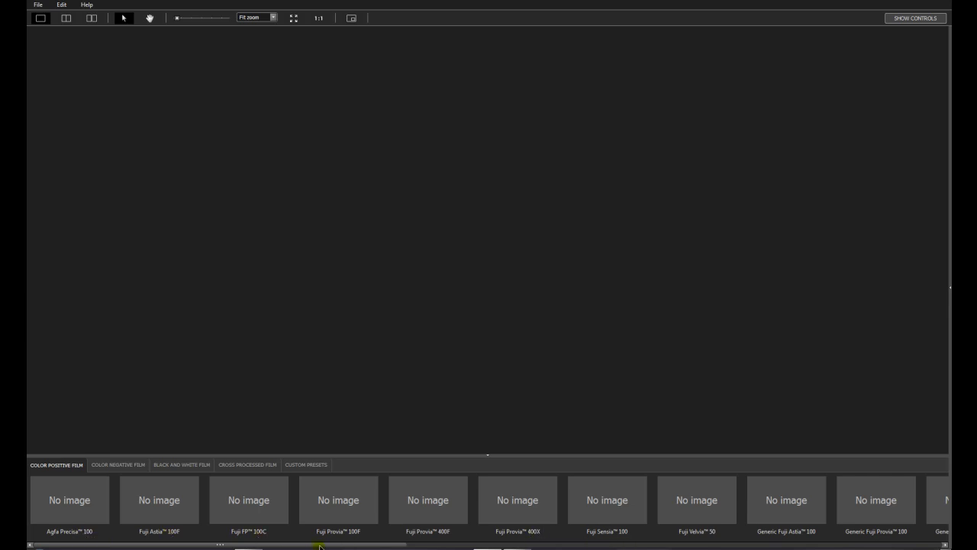
drag(319, 546, 289, 545)
click(921, 22)
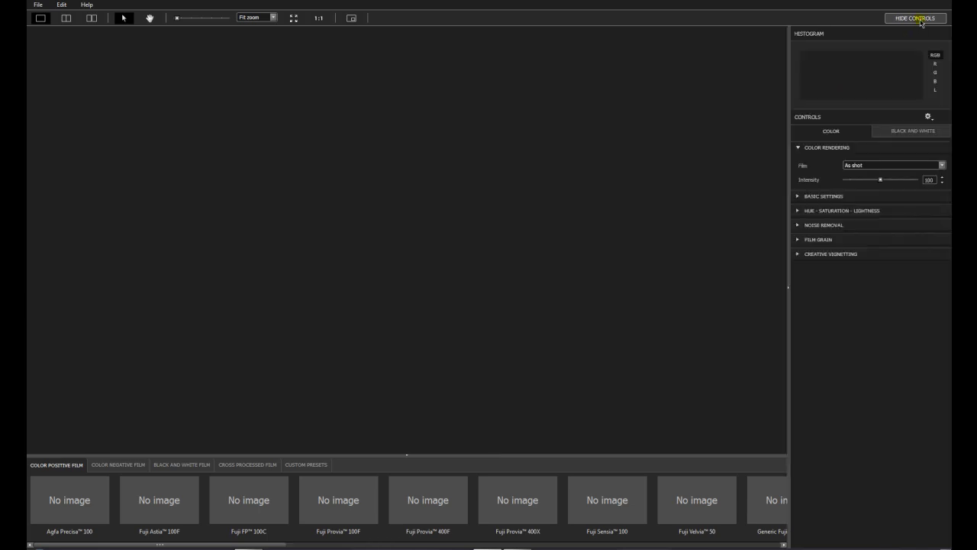
click(921, 23)
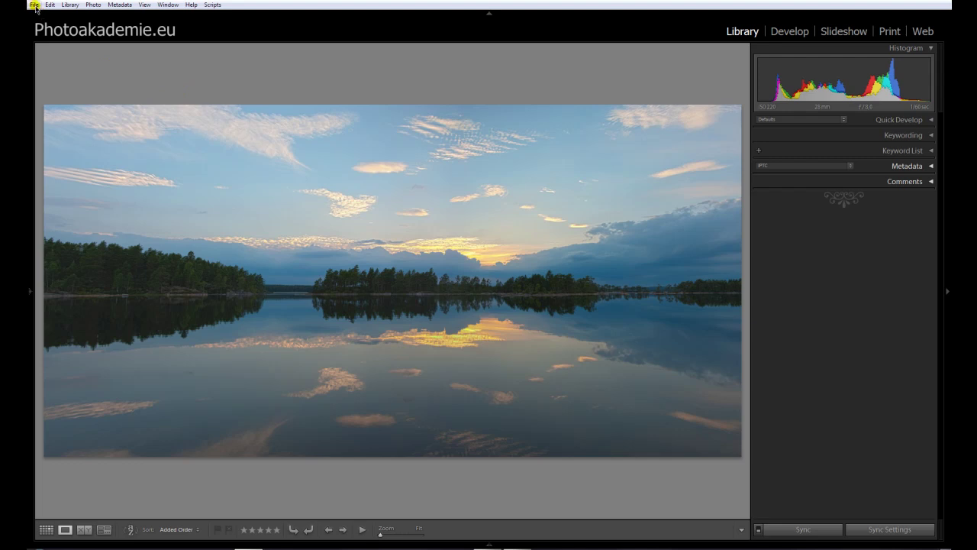
Step: Send both selected photos to DxO FilmPack 3 through File > Plug-in Extras
click(35, 6)
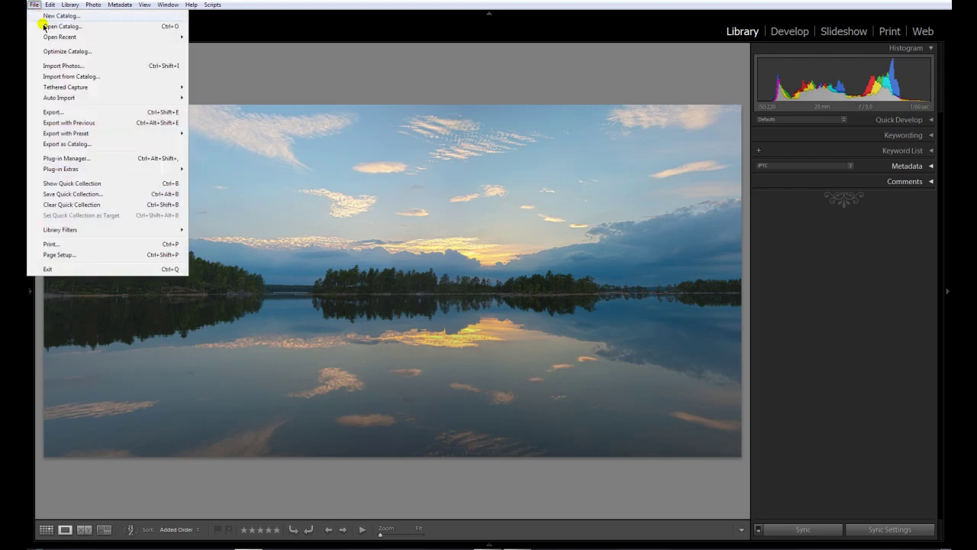
mouse_move(69, 170)
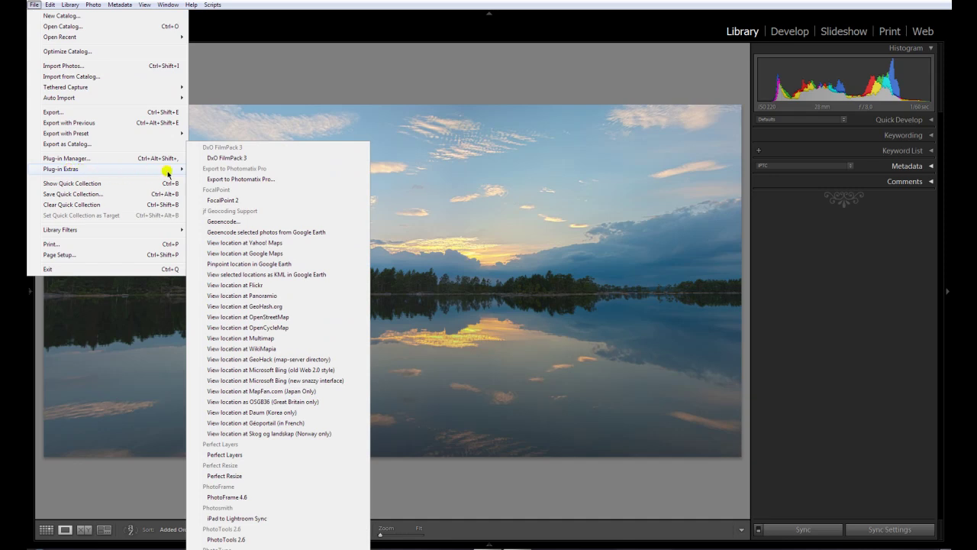
click(237, 158)
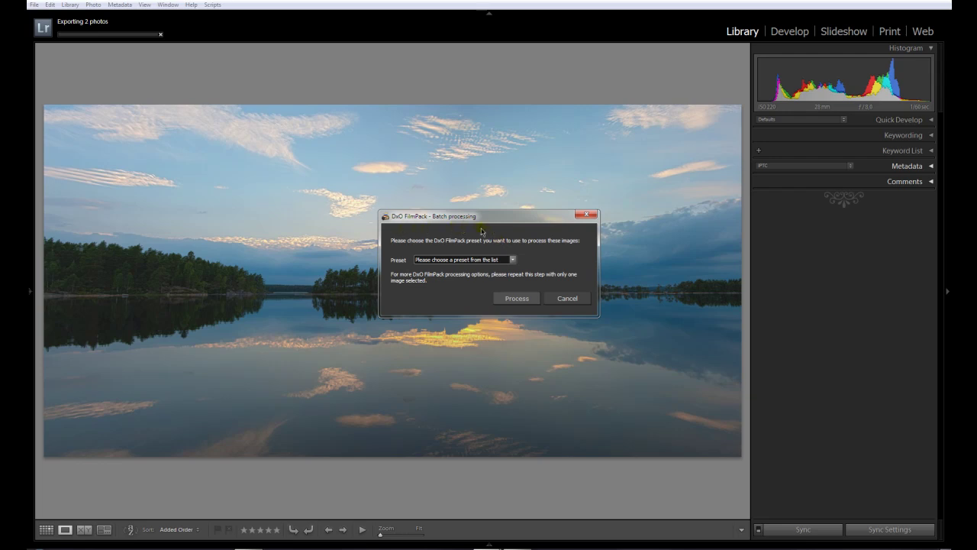
Step: Cancel FilmPack's batch-processing prompt without choosing a preset
click(512, 259)
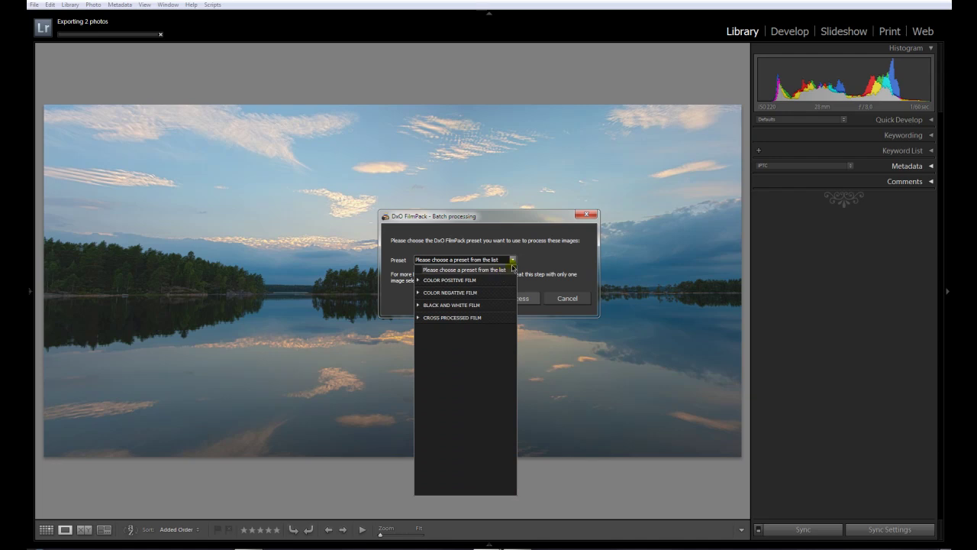
click(513, 261)
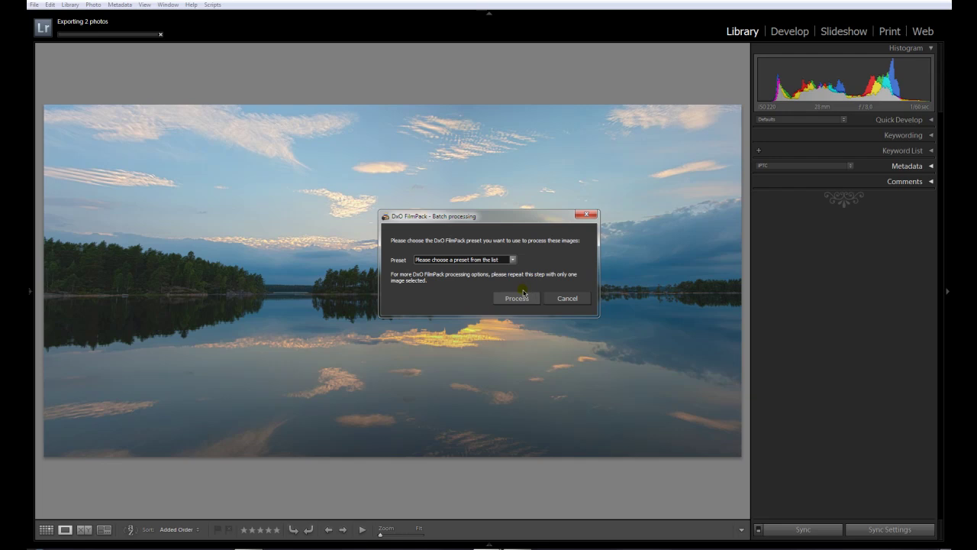
click(562, 300)
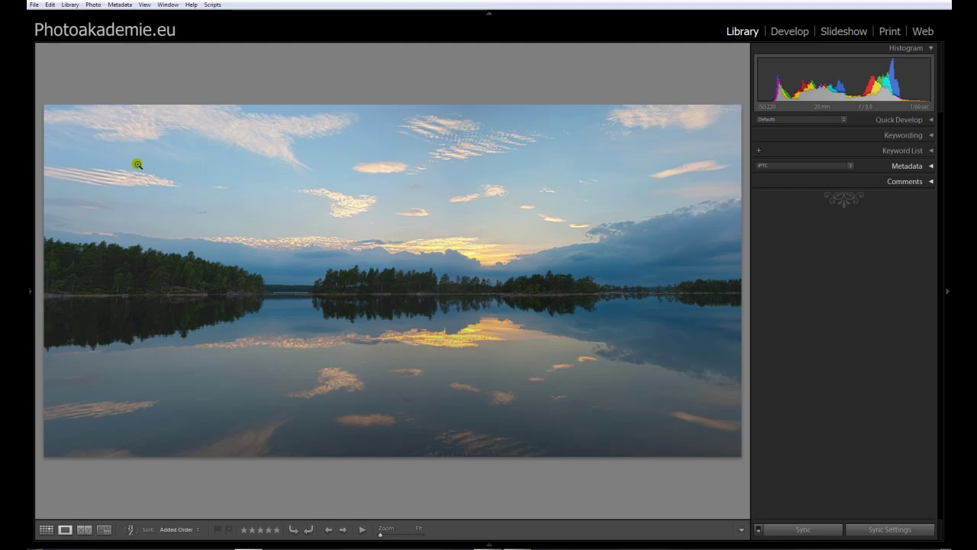
Step: Select only the lake photo from the filmstrip and send it to DxO FilmPack 3
click(489, 544)
mouse_move(488, 546)
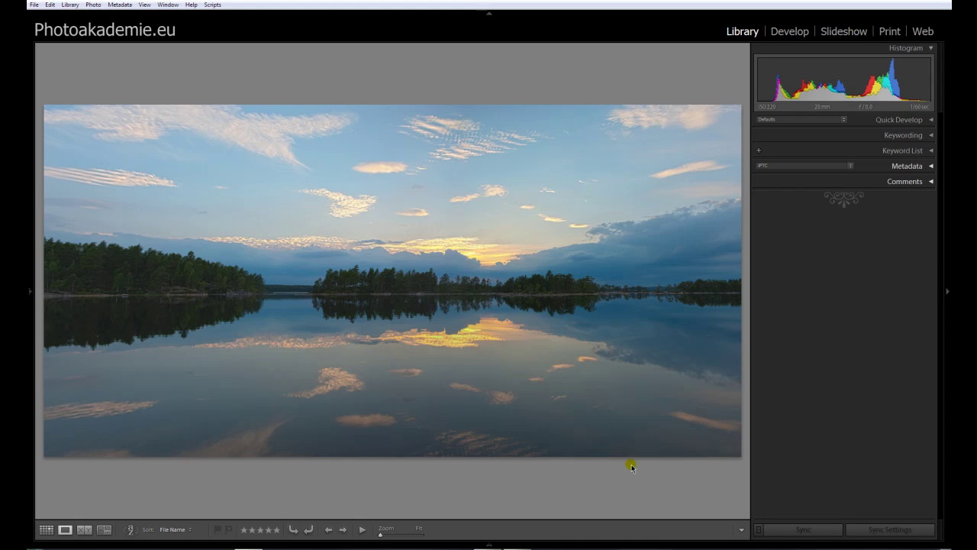
click(34, 48)
click(33, 6)
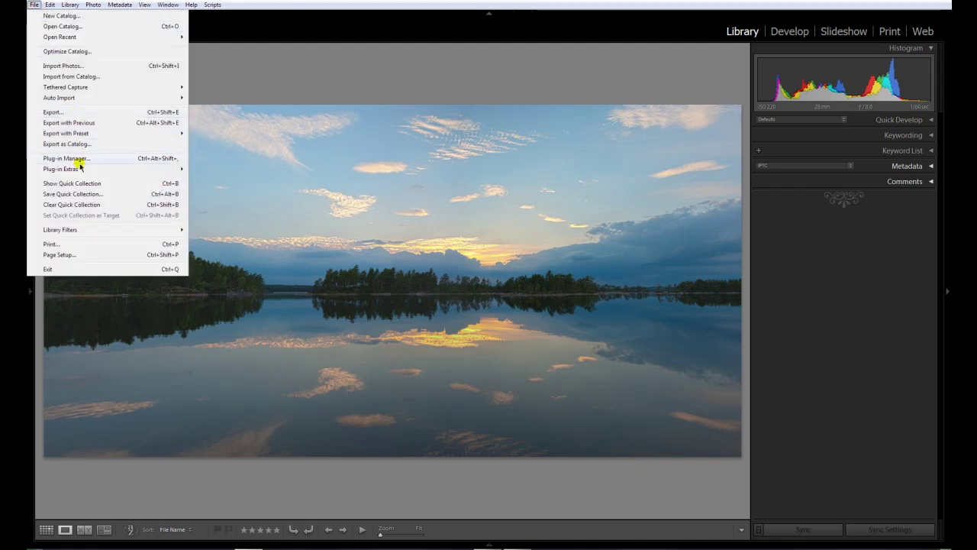
mouse_move(80, 170)
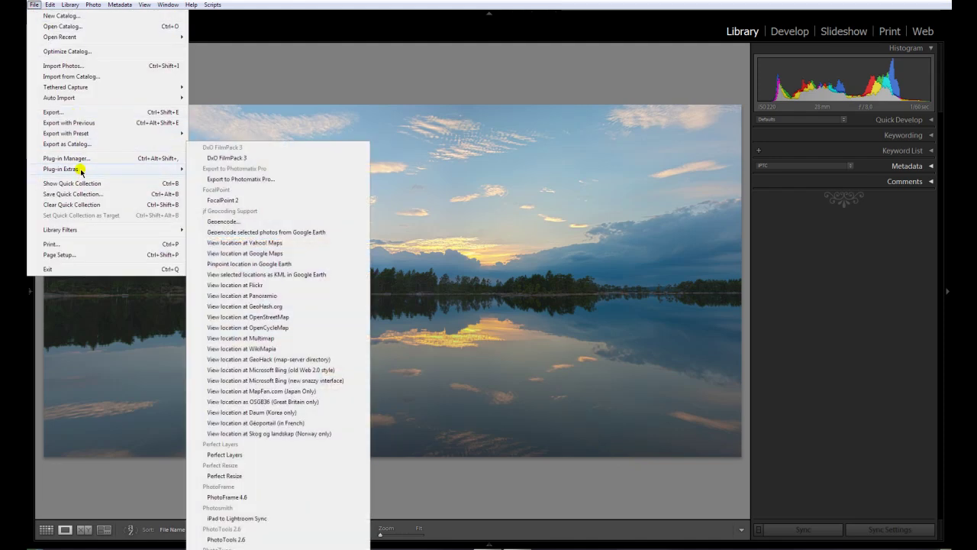
click(249, 159)
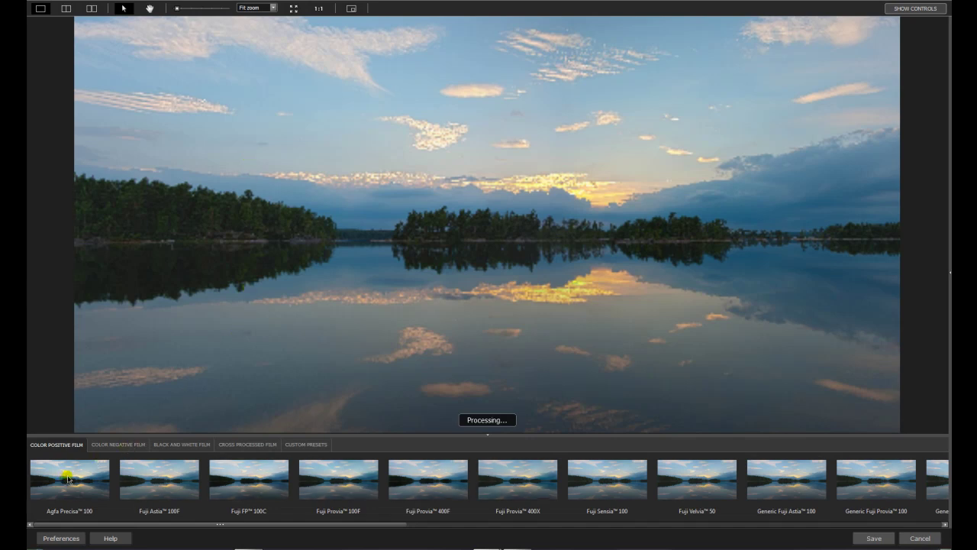
Step: Preview Fuji Astia 100F, Fuji Provia 100F, Kodak Ektachrome 100 VS and Kodak Elite Chrome 200 looks
click(147, 478)
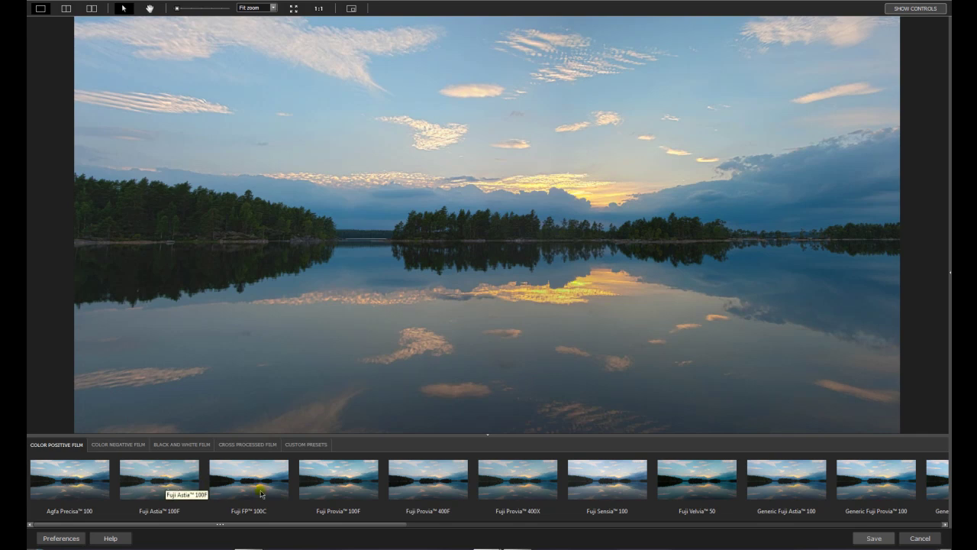
click(342, 483)
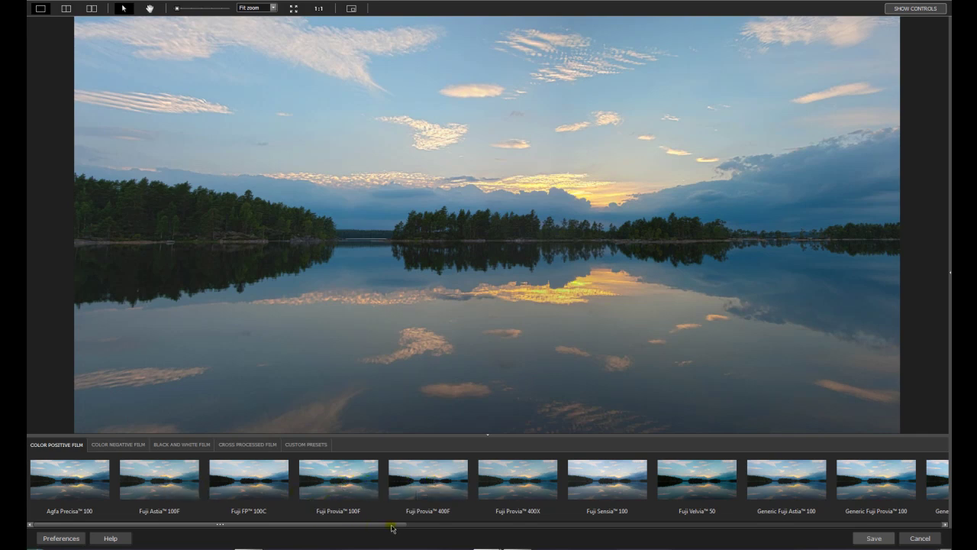
drag(392, 528, 609, 532)
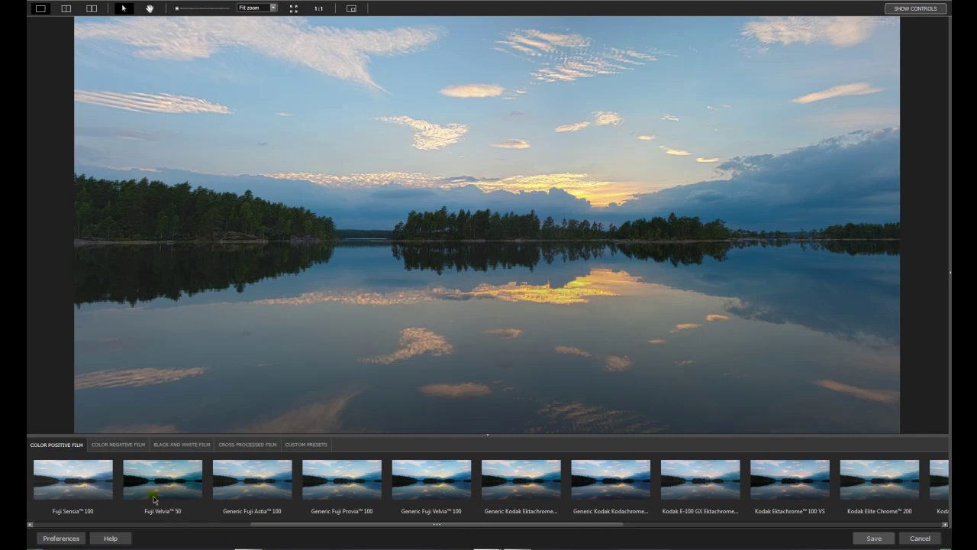
drag(442, 525, 602, 525)
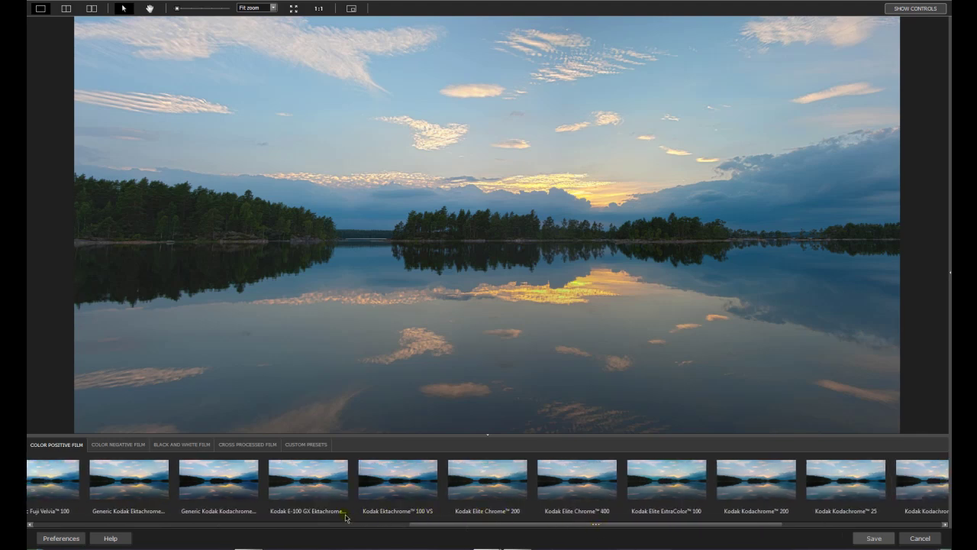
click(400, 468)
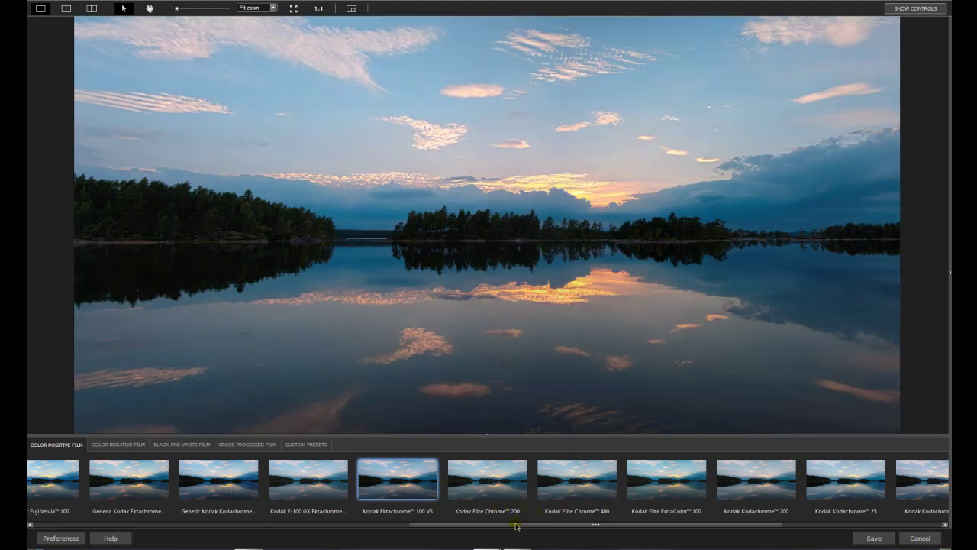
click(504, 493)
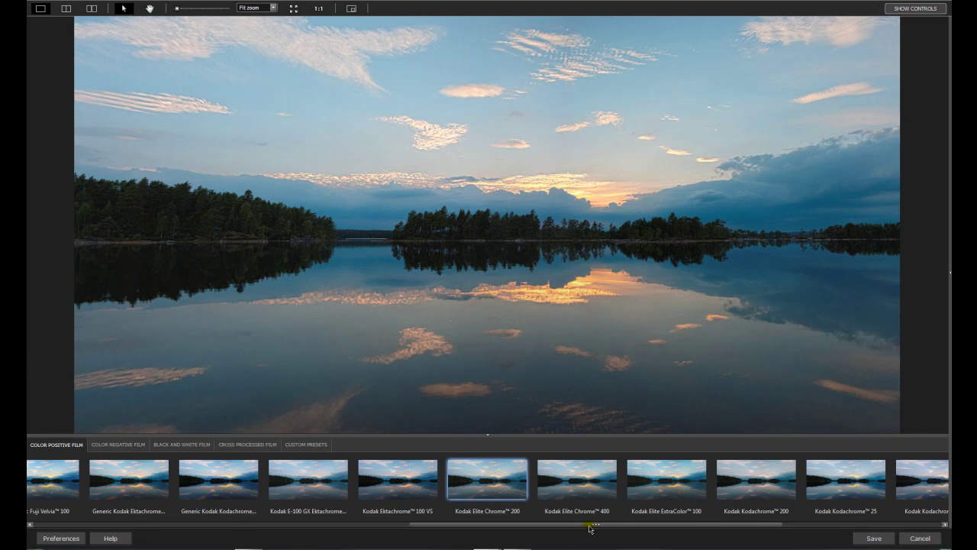
Step: Preview Lomography X-Pro Slide 200 and Polaroid Polachrome, 690 and 669, then scroll the strip back left
drag(589, 526, 744, 532)
click(647, 479)
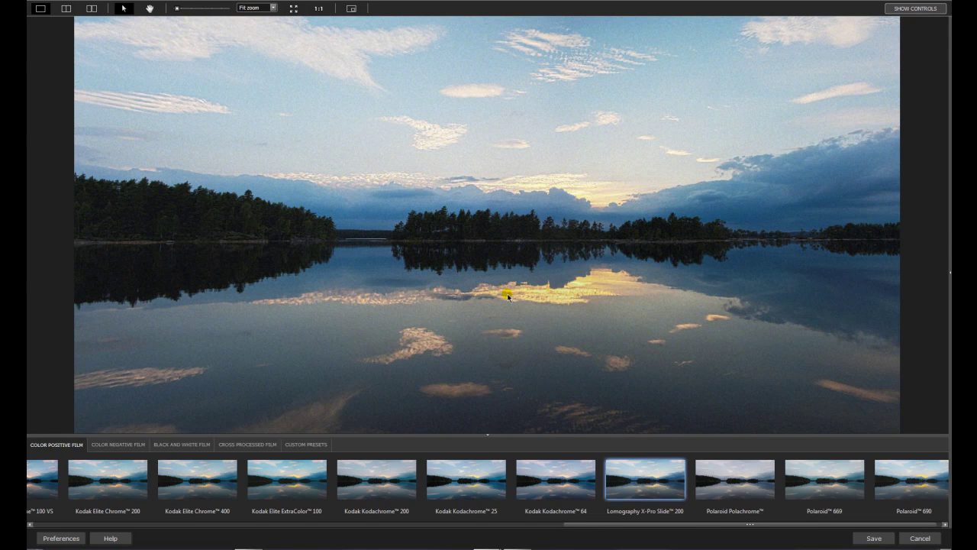
click(735, 488)
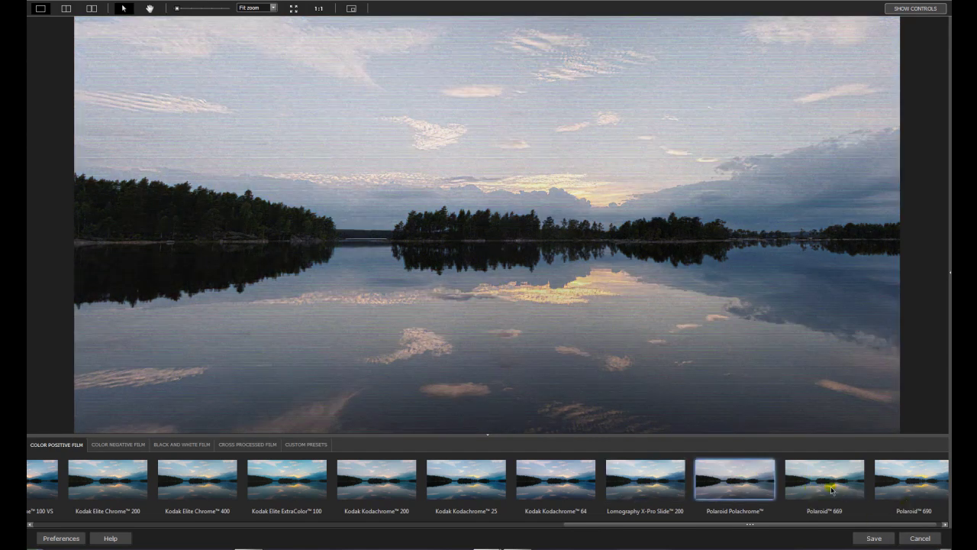
click(904, 478)
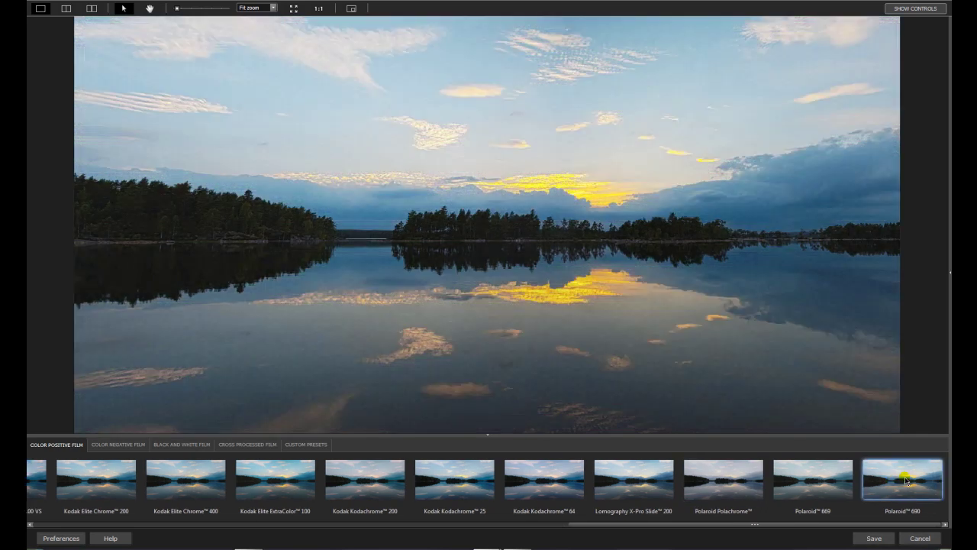
click(833, 494)
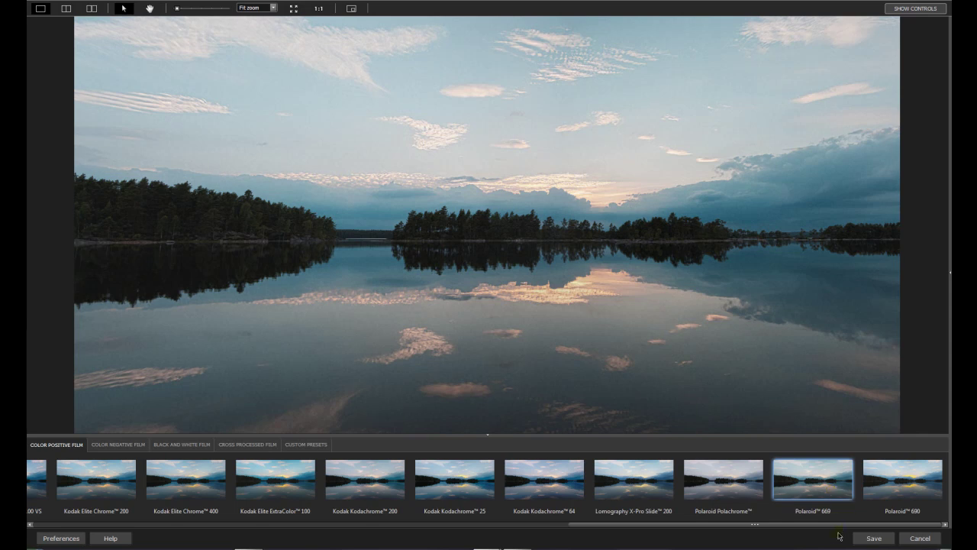
drag(823, 525, 167, 526)
Step: Preview Lomography Redscale 100 and Fuji Superia X-Tra 800 negatives, then show the cross processed presets
click(104, 446)
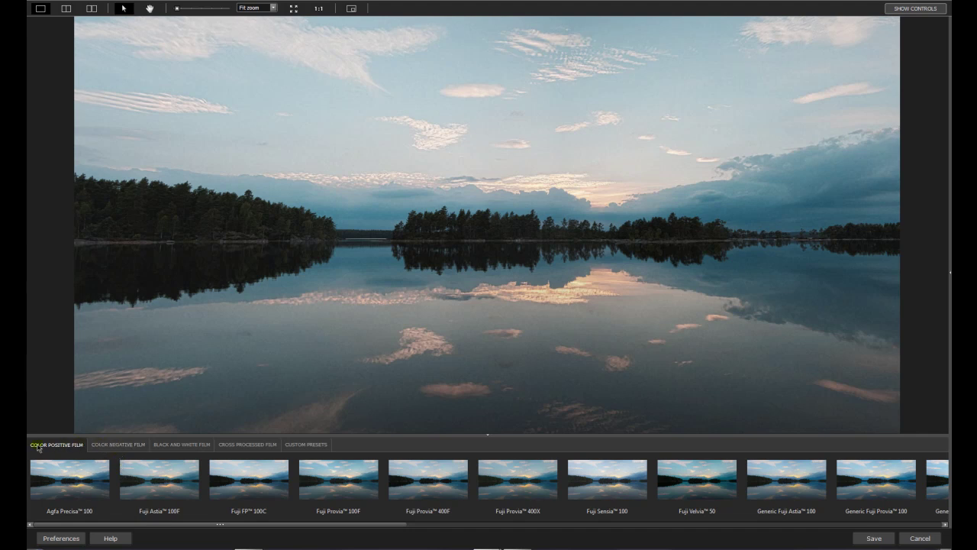
click(118, 448)
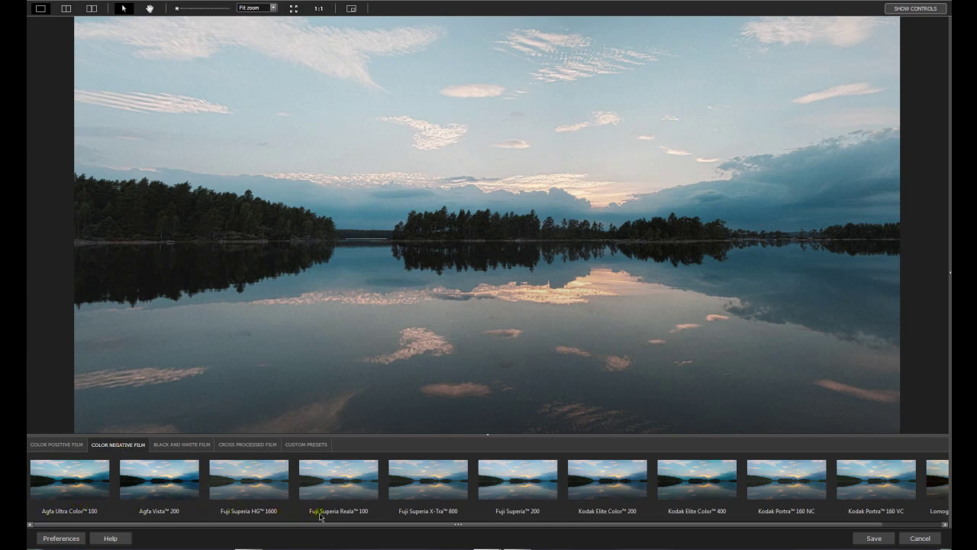
drag(497, 525, 622, 532)
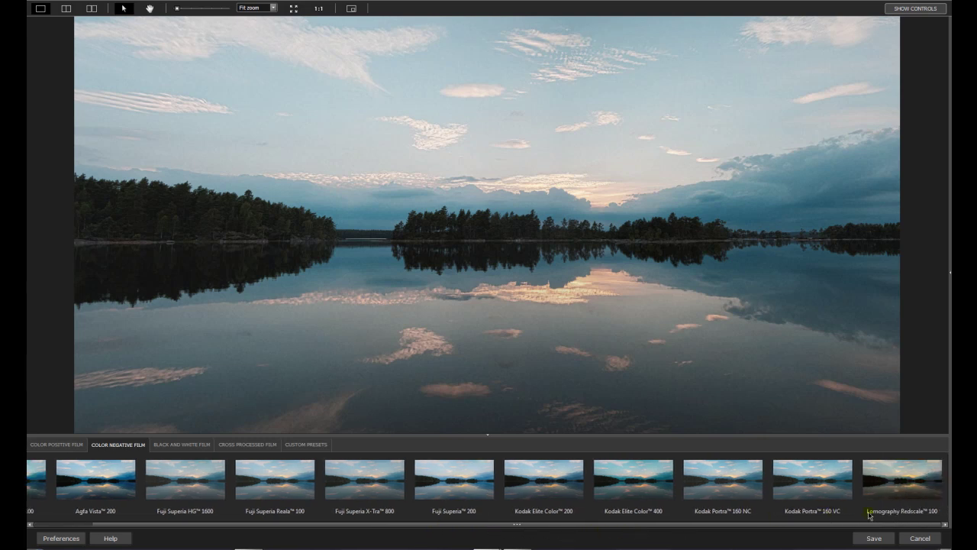
click(910, 479)
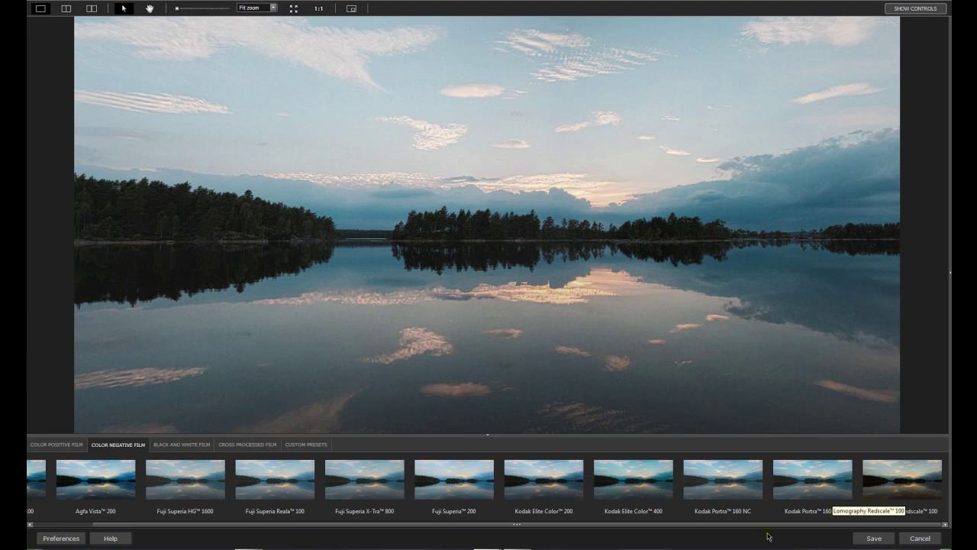
click(353, 509)
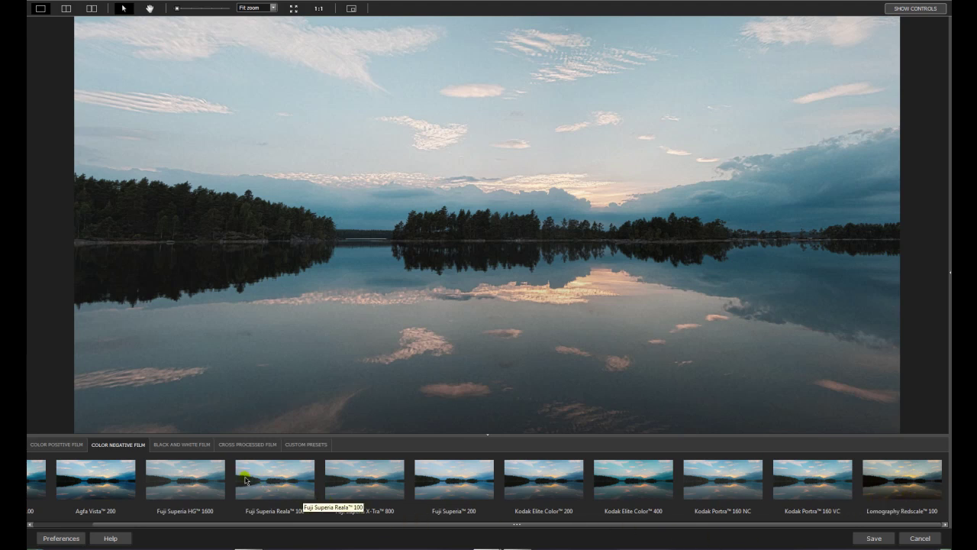
click(243, 445)
click(267, 447)
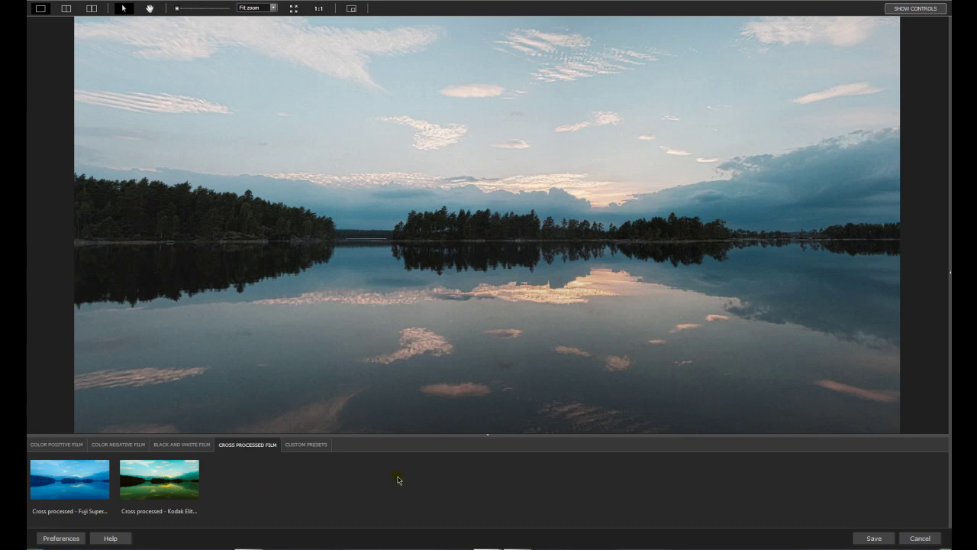
Step: Show the Custom Presets category, holding only the empty 'Add to custom presets' slot
click(305, 449)
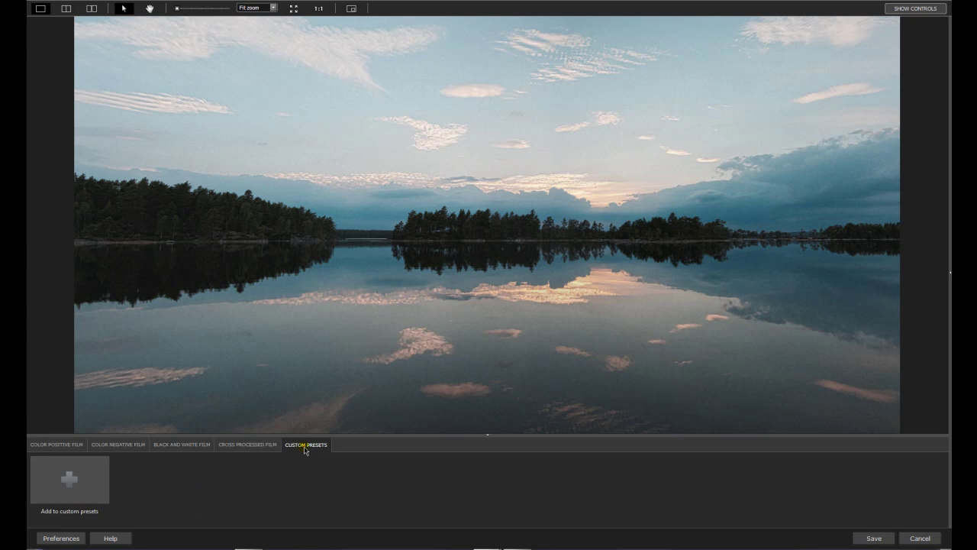
Step: Try Fuji Neopan 1600, Ilford FP4 Plus 125 and HP5 Plus 400, settling on Ilford Pan F Plus 50
click(187, 449)
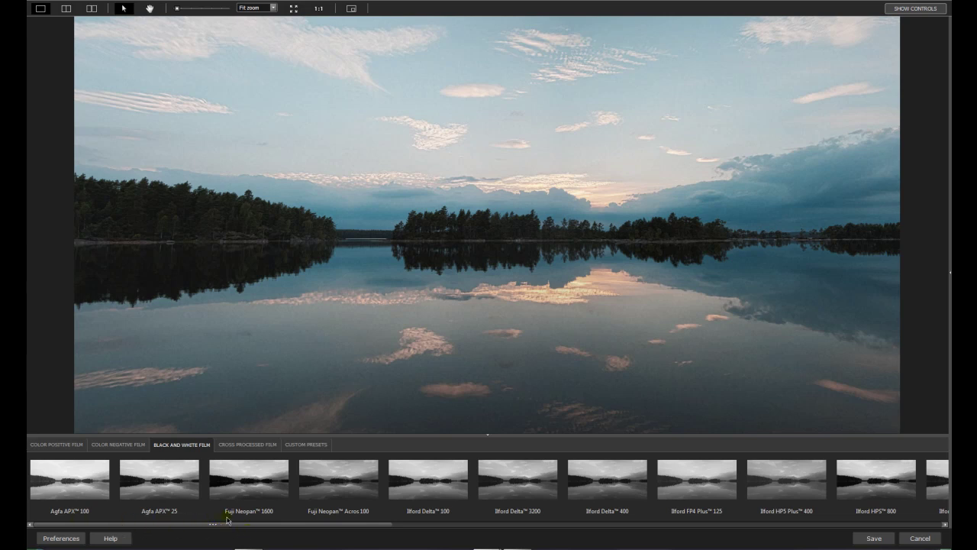
click(263, 490)
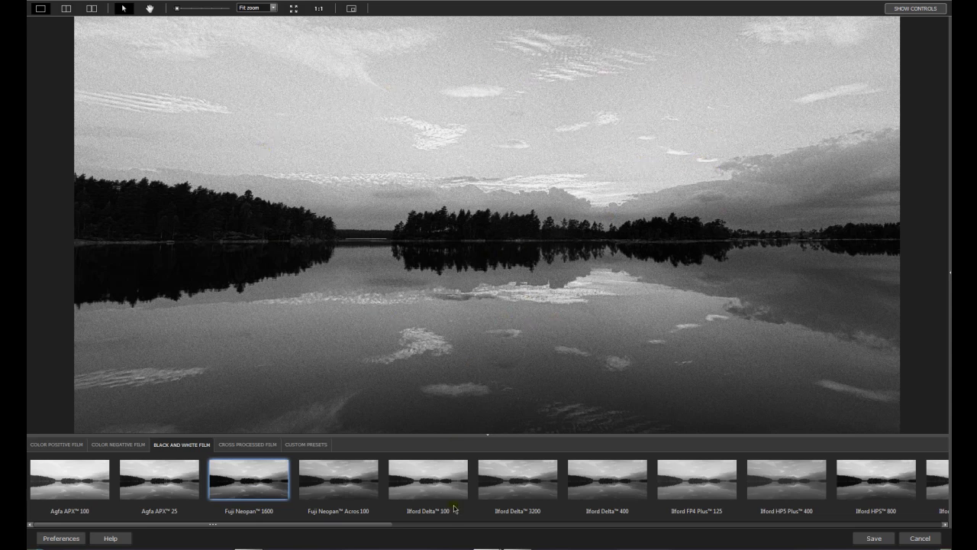
scroll(376, 526, right, 3)
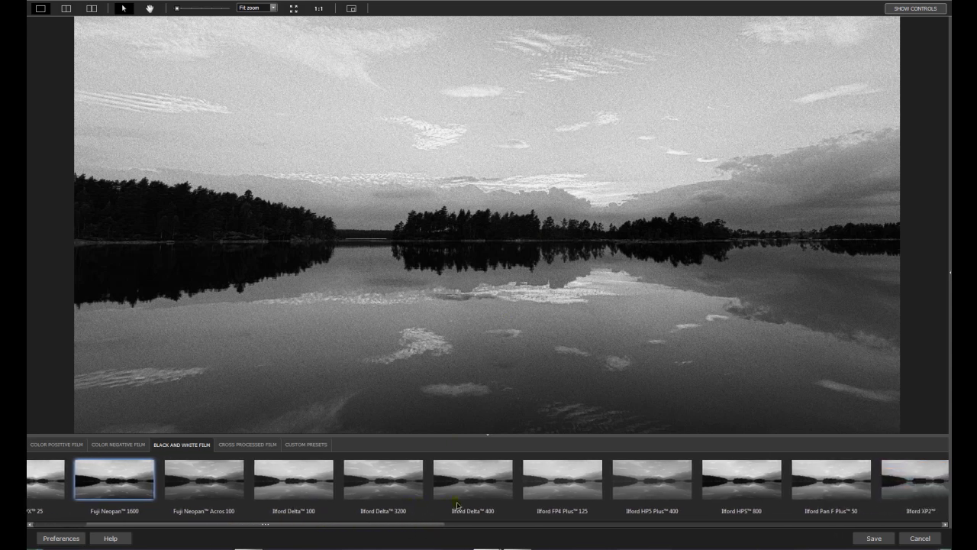
drag(425, 527, 475, 529)
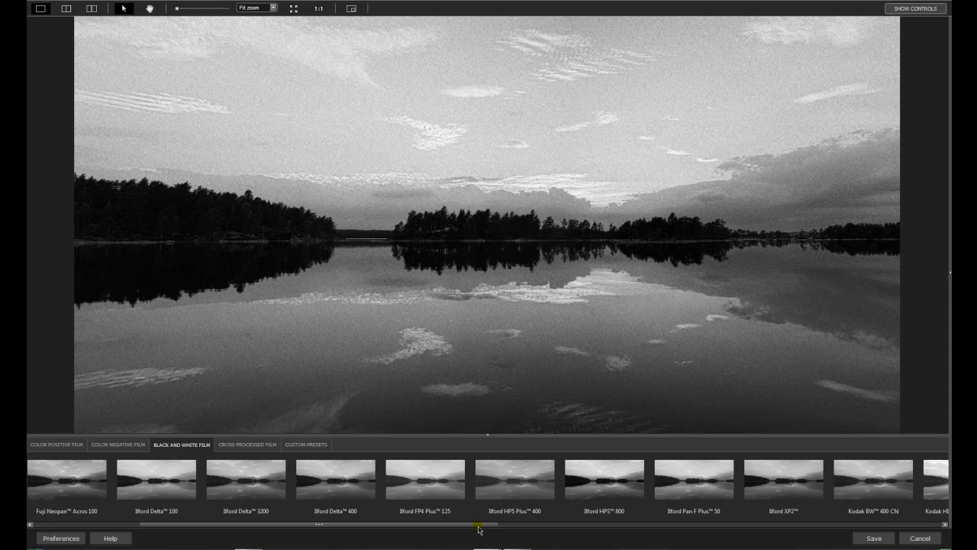
click(432, 489)
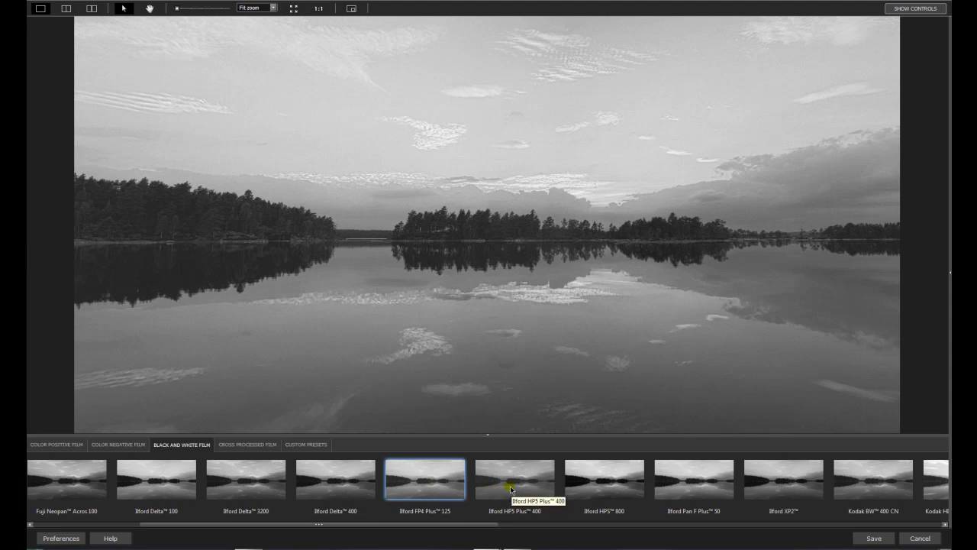
click(532, 488)
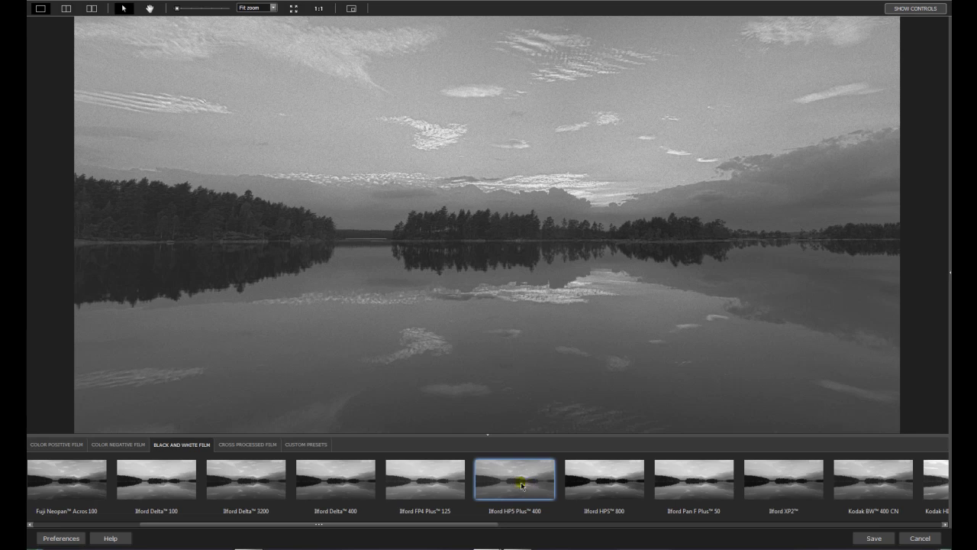
drag(490, 527, 552, 530)
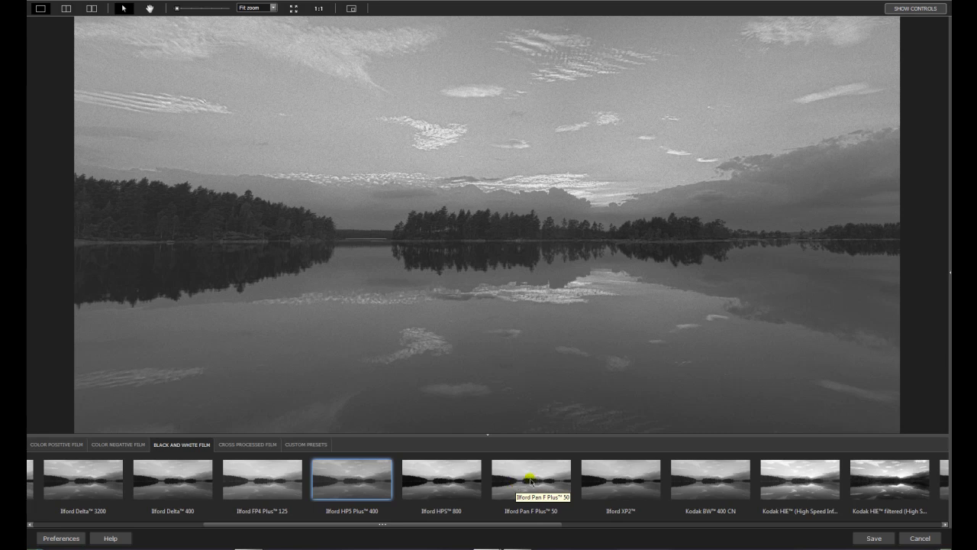
click(553, 480)
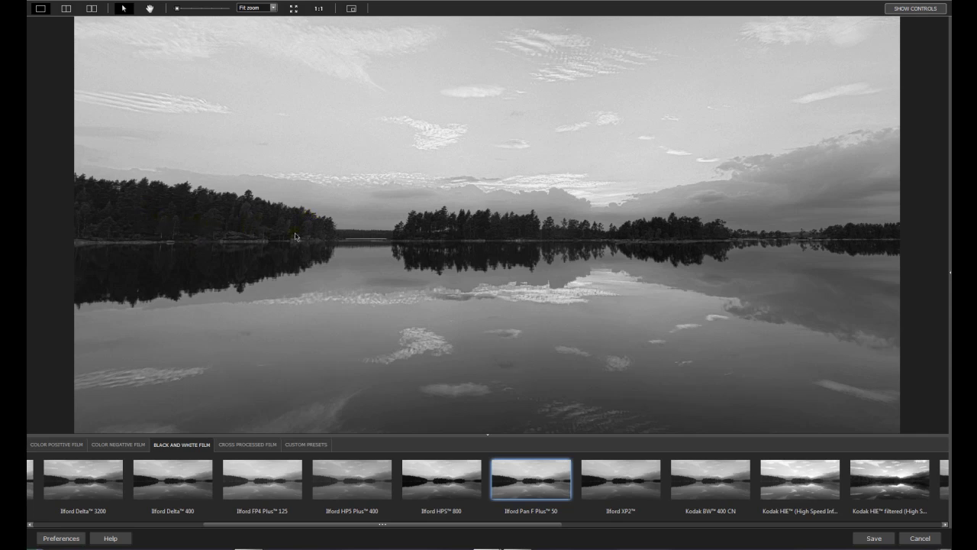
Step: Reveal the controls and cycle the histogram through red, green and blue, ending on luminance
click(903, 9)
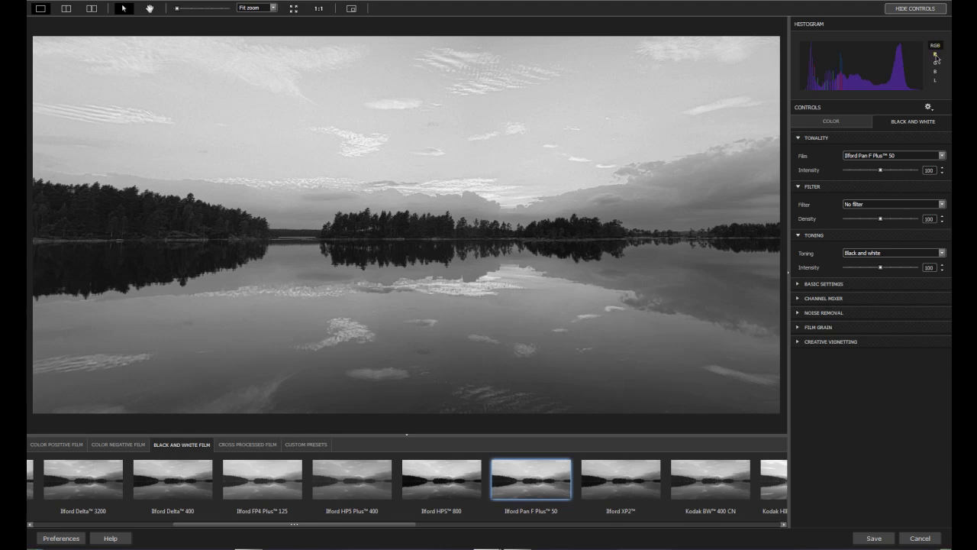
click(935, 54)
click(935, 63)
click(935, 72)
click(936, 81)
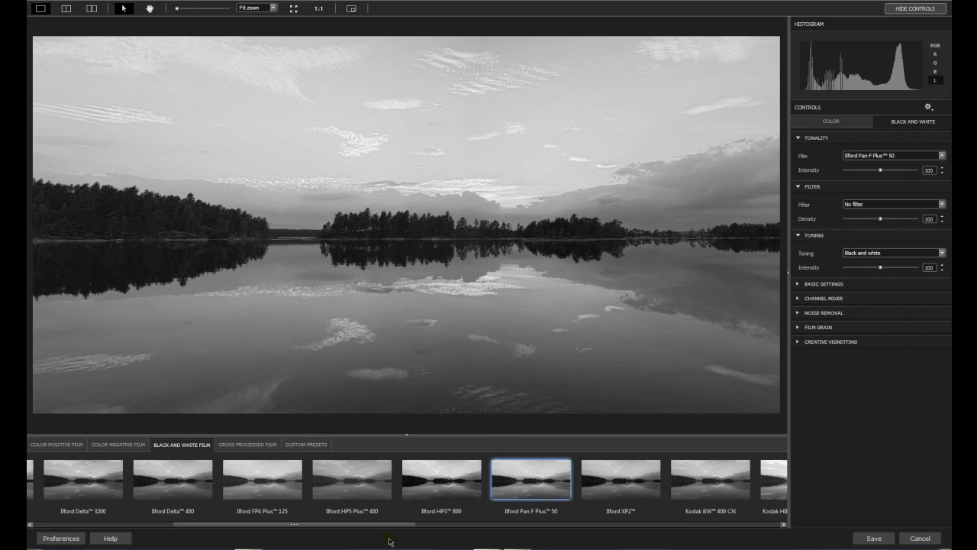
Step: Try Kodak BW 400 CN and Kodak Tri-X 400, ending on the Rollei IR 400 infrared look
drag(391, 523, 565, 529)
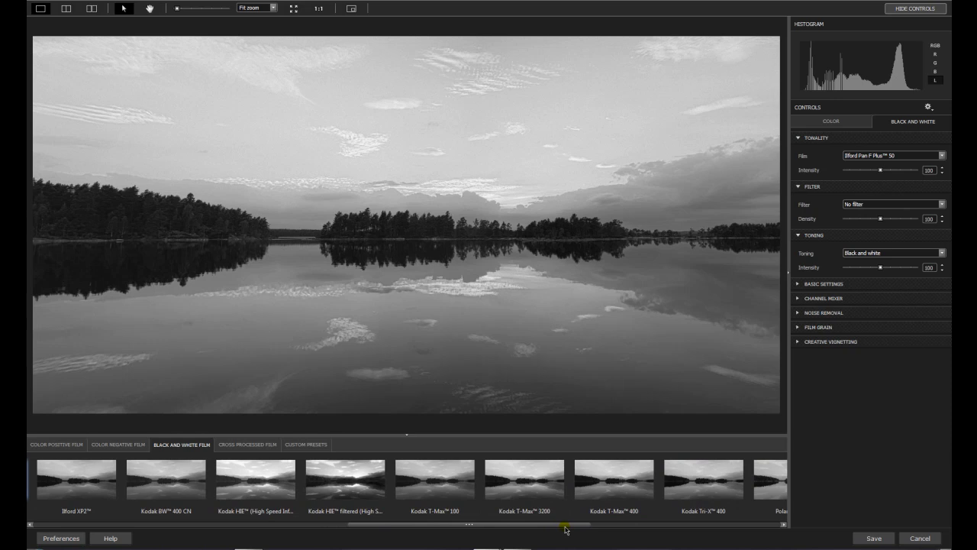
click(189, 488)
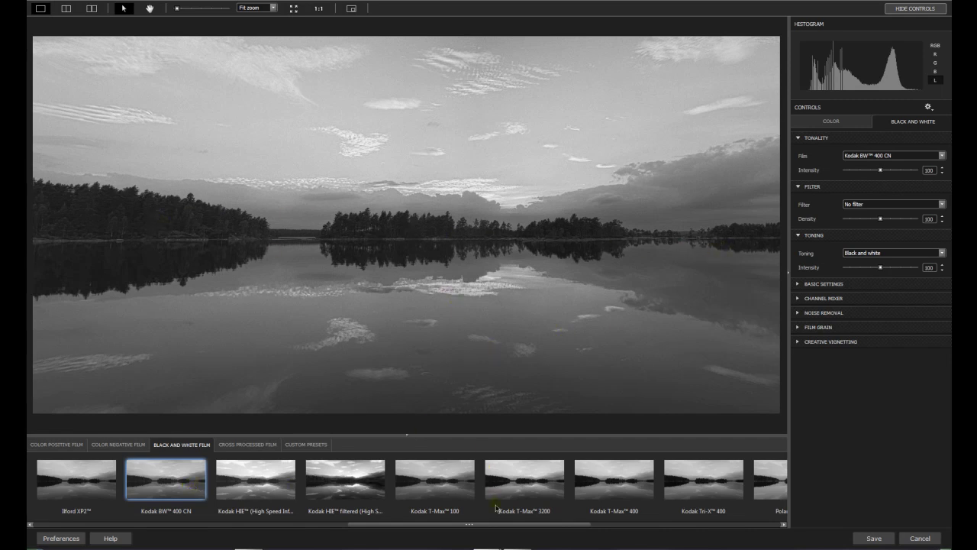
drag(500, 524, 581, 532)
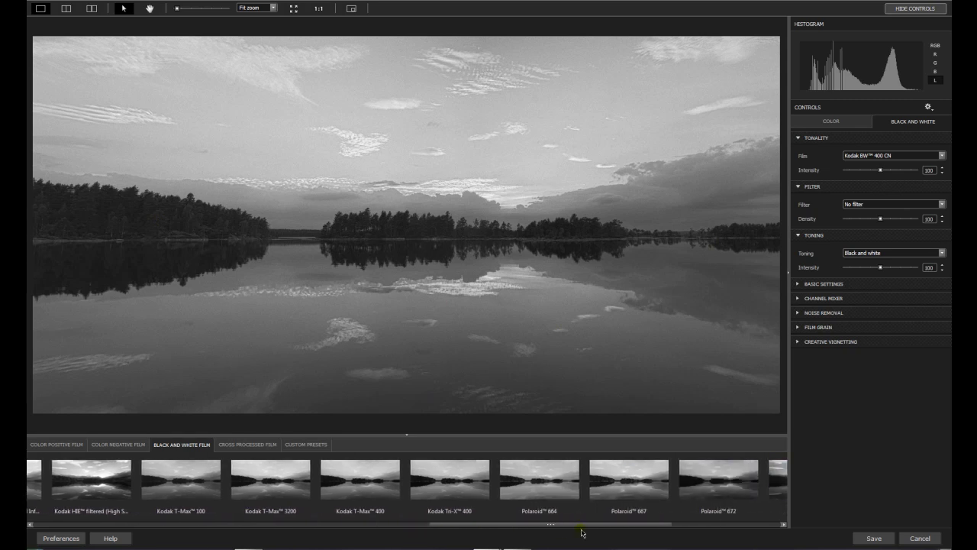
click(443, 485)
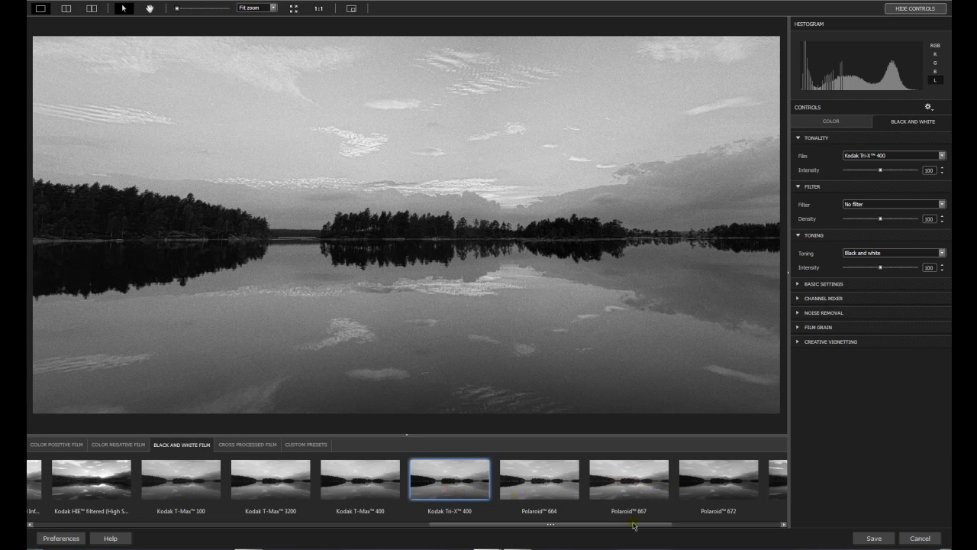
drag(632, 527, 741, 526)
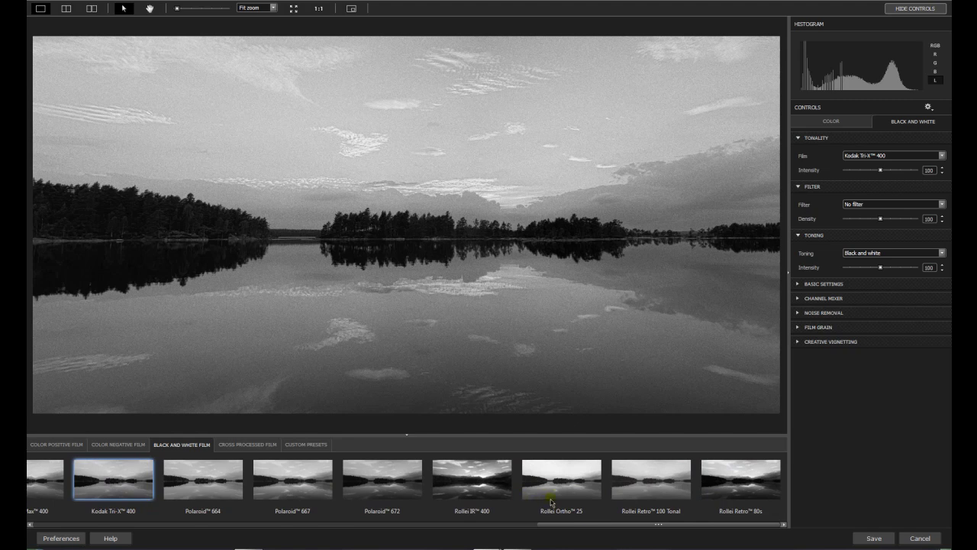
click(477, 481)
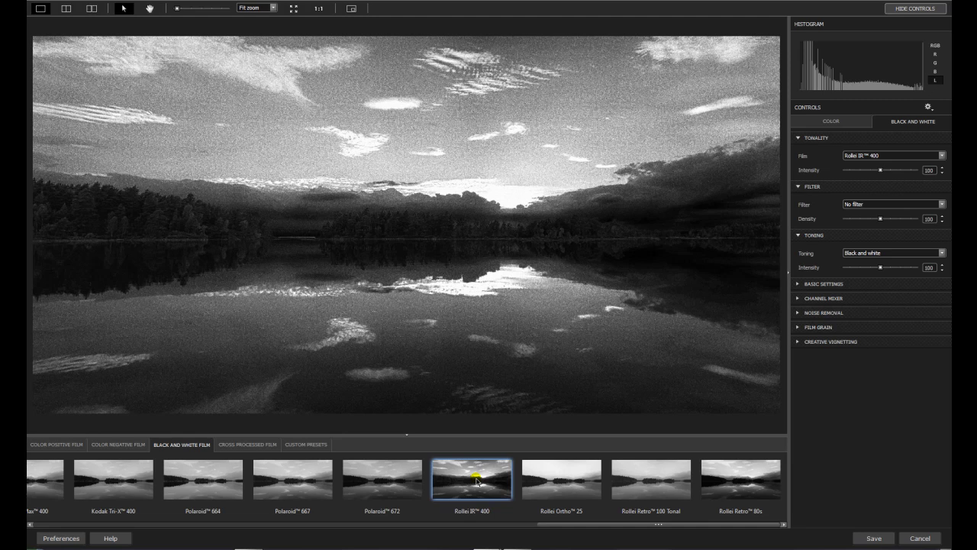
Step: Browse the film strip, try Ilford FP4 Plus 125, then apply Ilford HP5 Plus 400
drag(560, 525, 335, 538)
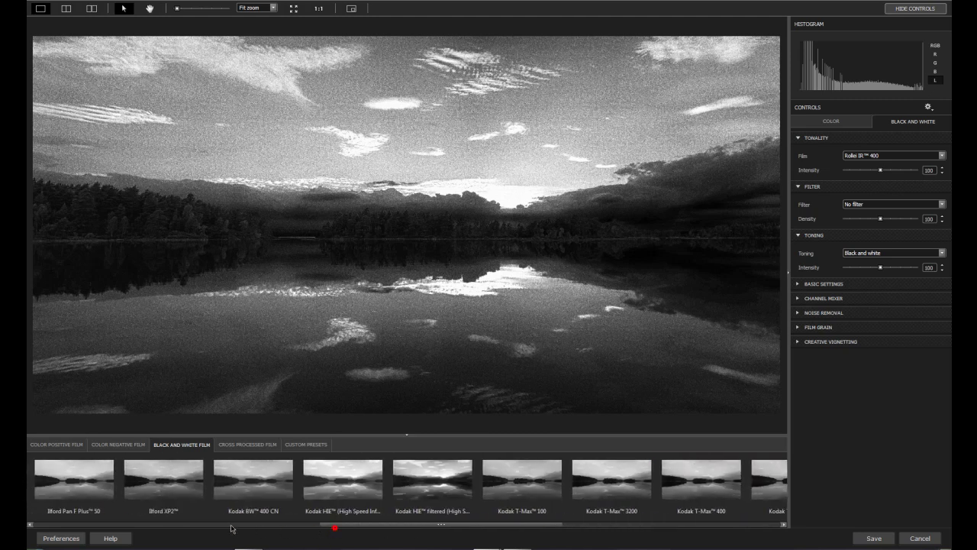
drag(348, 526, 196, 534)
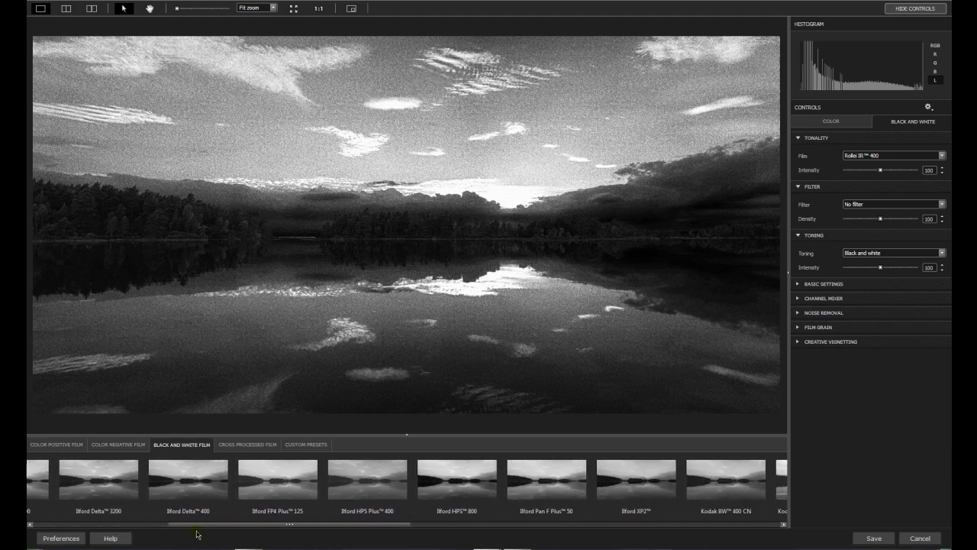
click(280, 488)
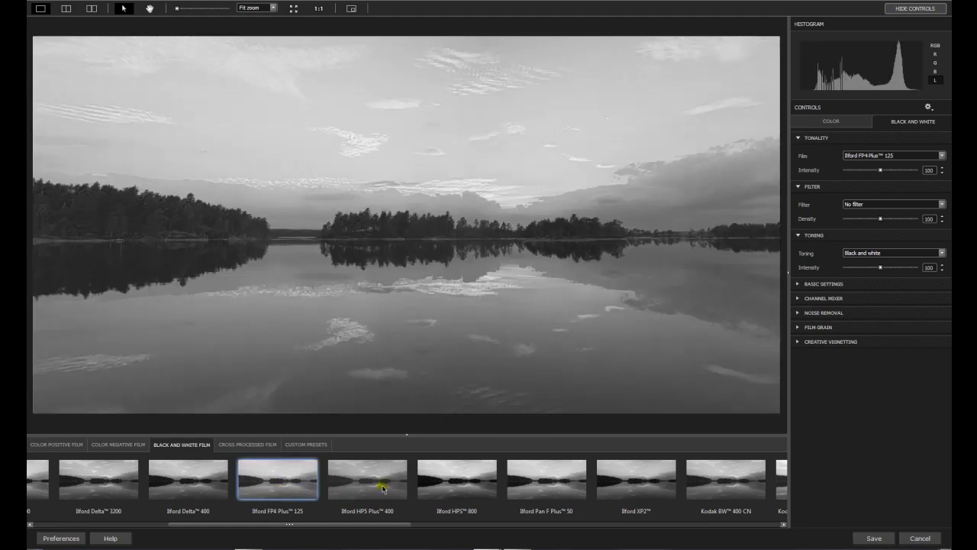
click(381, 485)
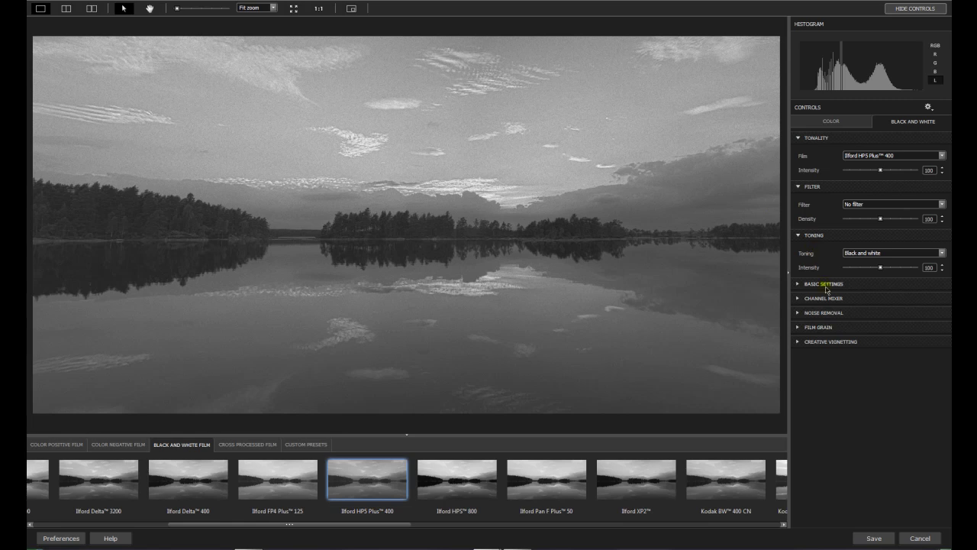
Step: Glance at the Film Grain panel, then apply the Ilford Pan F Plus 50 film at 100 intensity
click(807, 329)
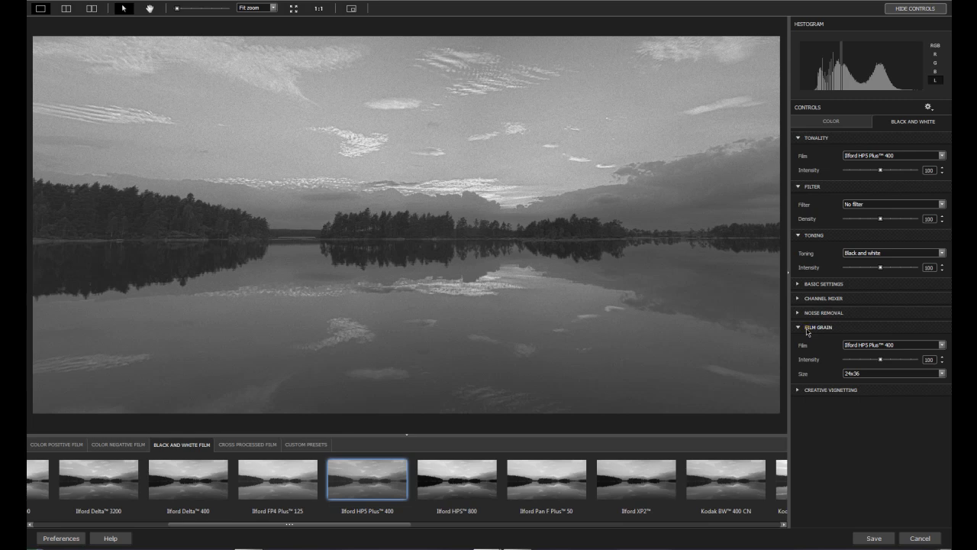
click(806, 331)
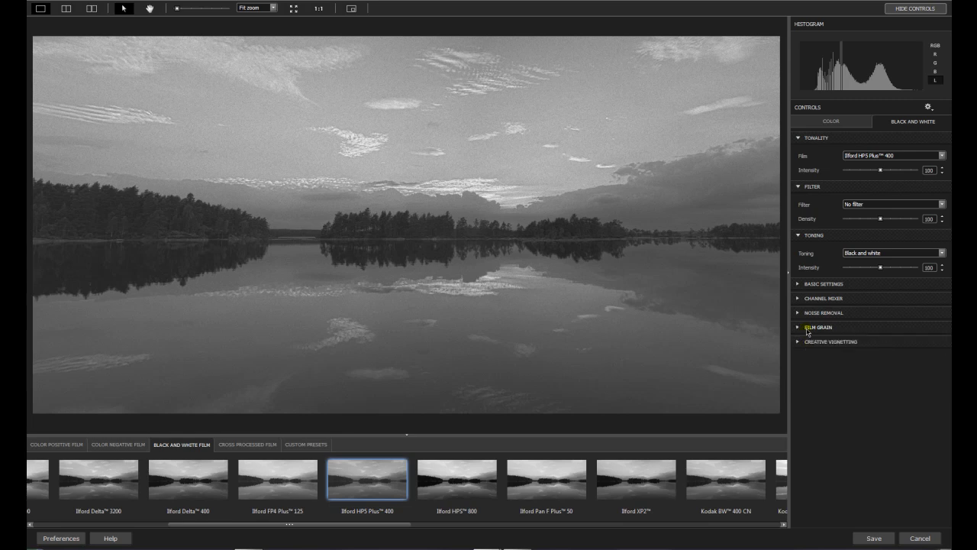
click(560, 482)
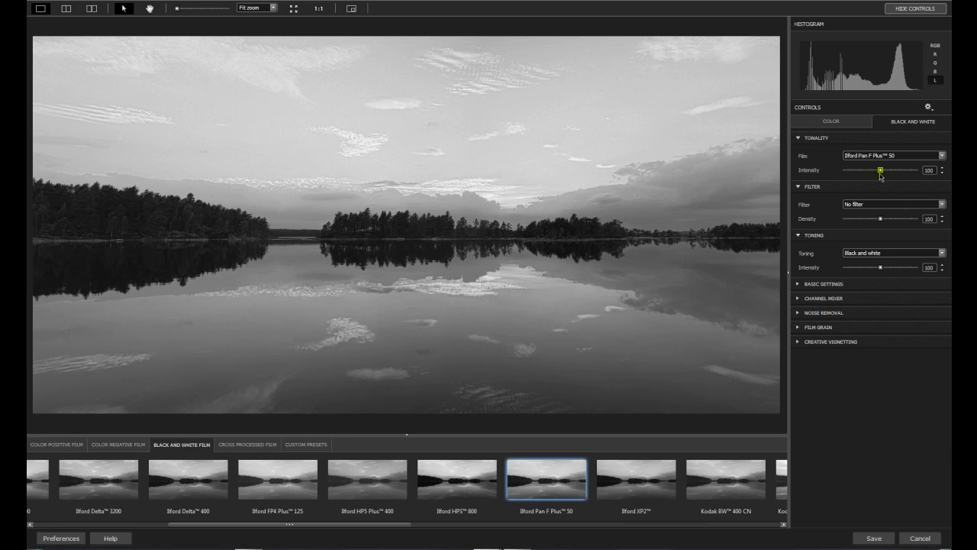
Step: Compare lower and higher film intensities, leaving Tonality Intensity at about 101
drag(880, 171, 854, 172)
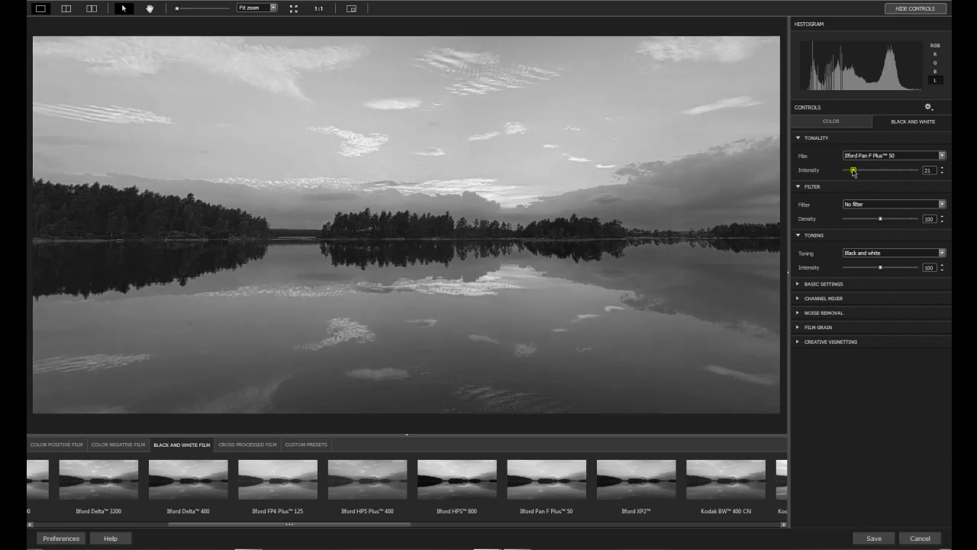
drag(854, 172, 913, 176)
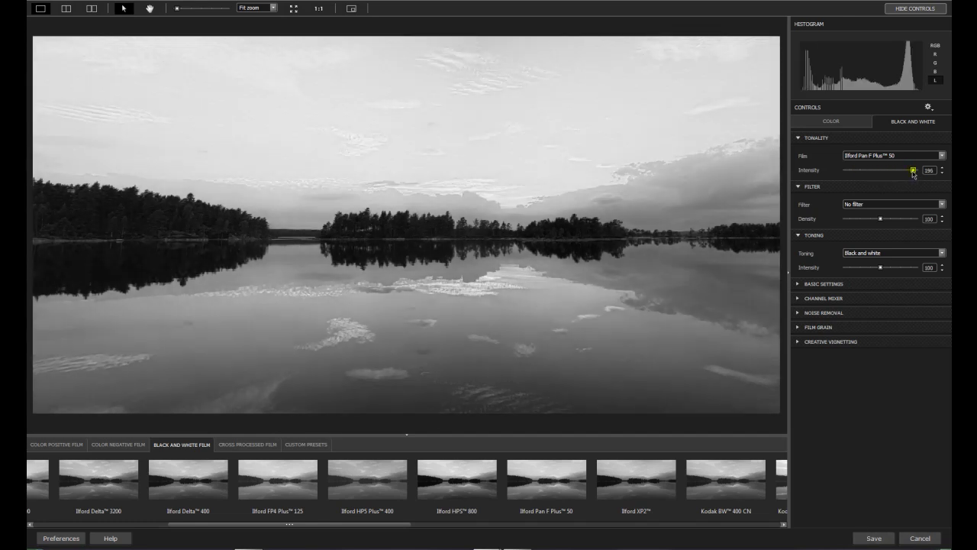
drag(914, 174, 881, 171)
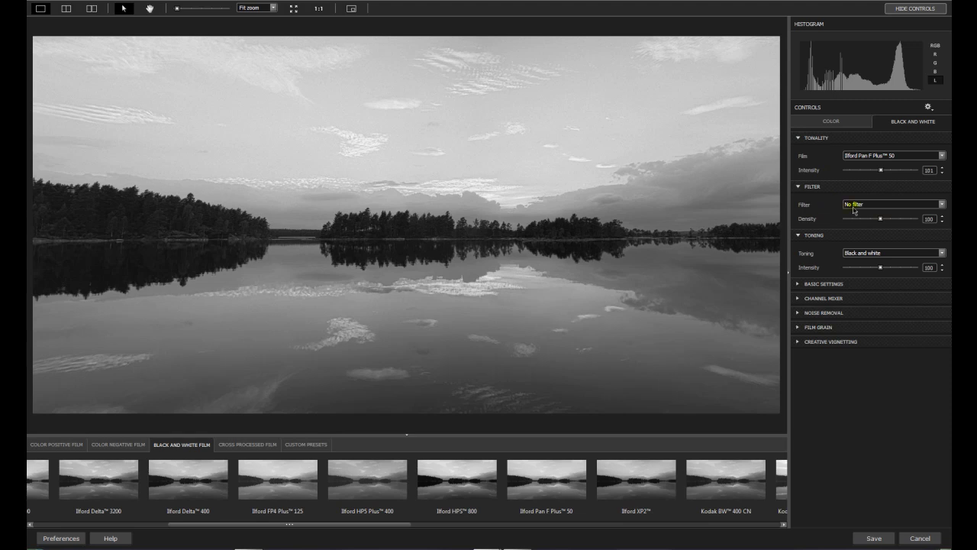
Step: Apply a Red filter and set its density to 44
click(941, 206)
scroll(935, 229, down, 3)
click(848, 257)
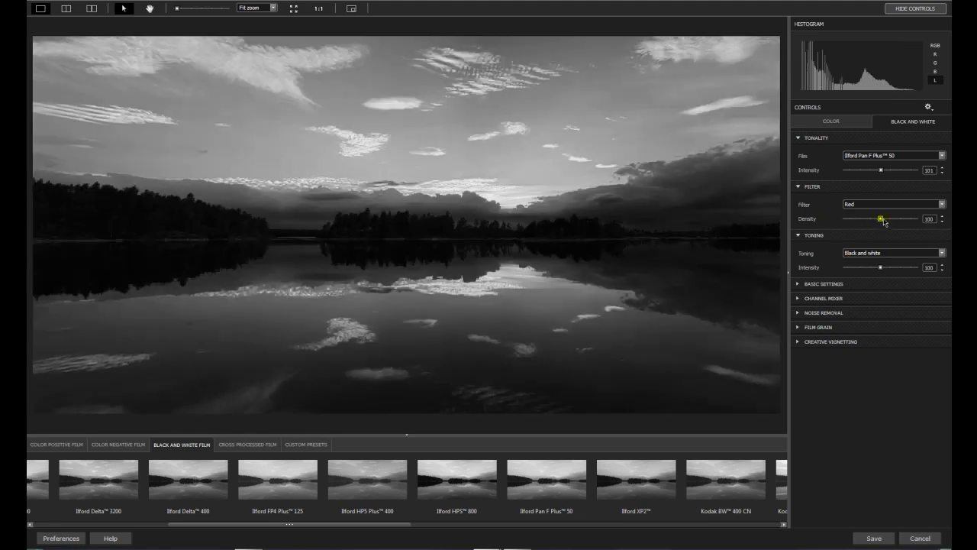
drag(882, 221, 862, 221)
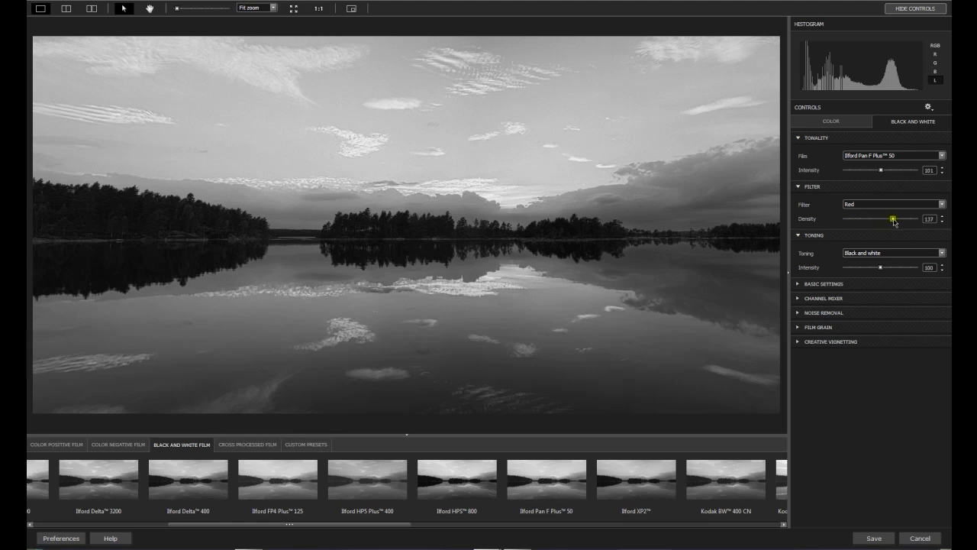
drag(894, 220, 900, 220)
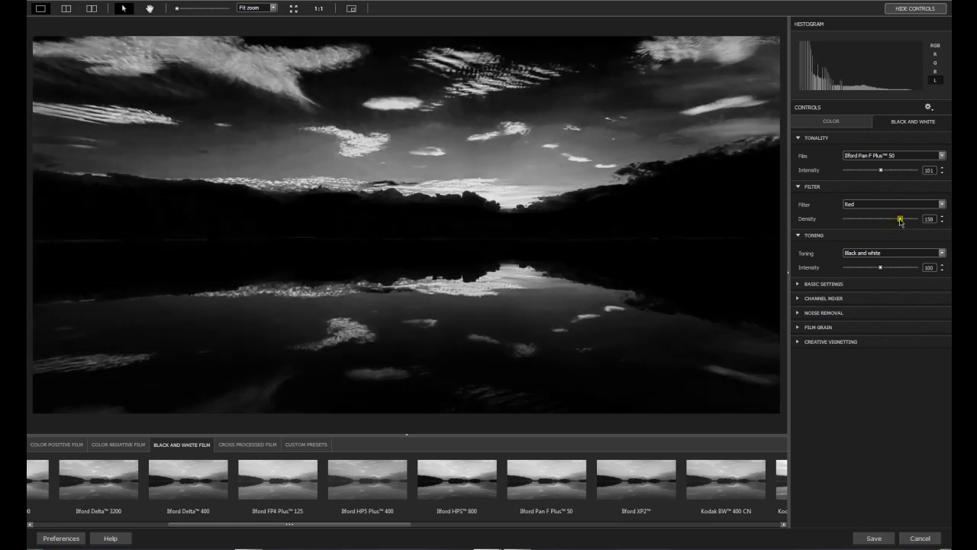
drag(901, 221, 860, 221)
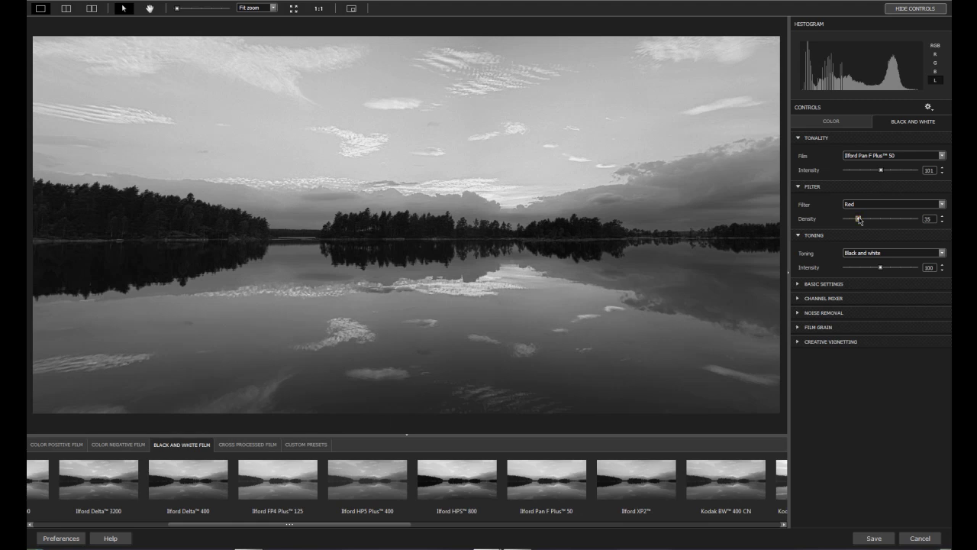
drag(859, 221, 861, 220)
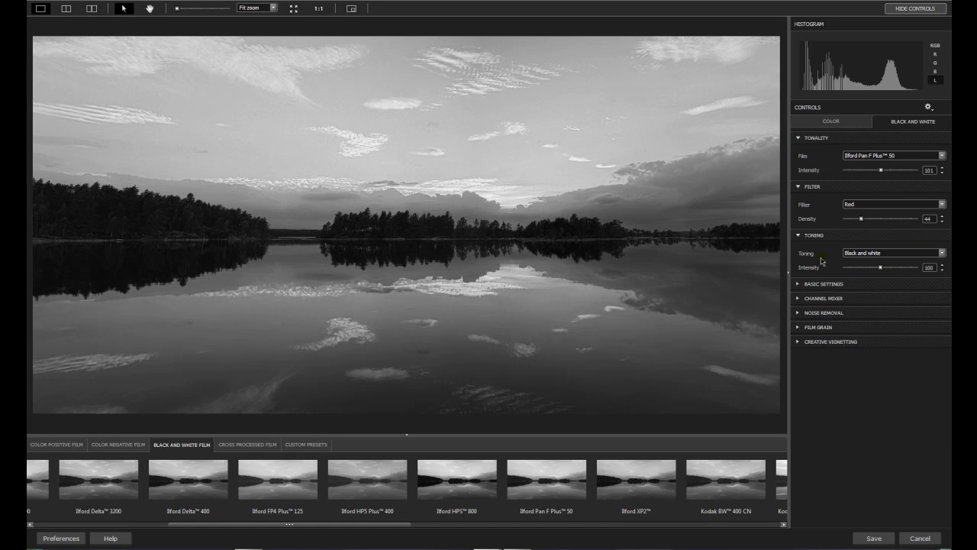
Step: Tone the black-and-white image Sepia terra at intensity 37
click(941, 253)
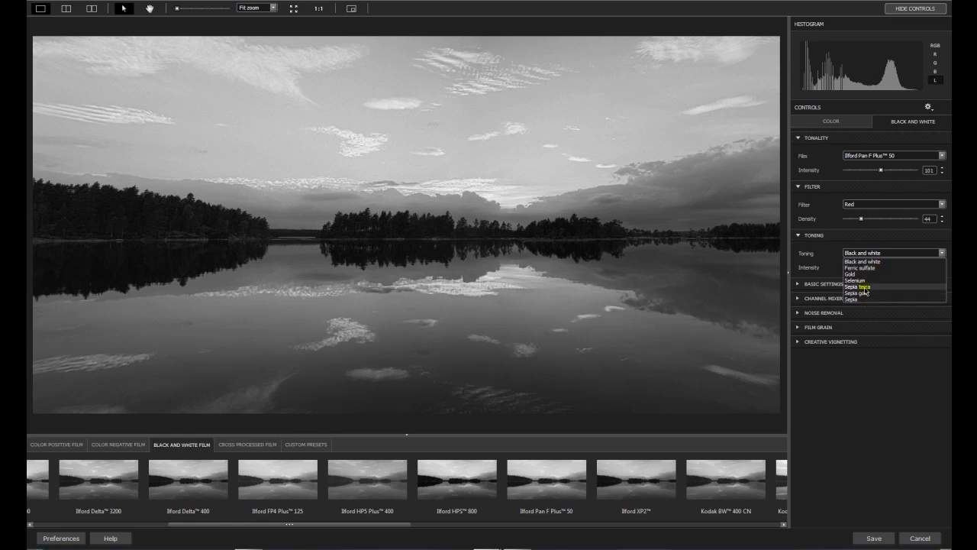
click(866, 288)
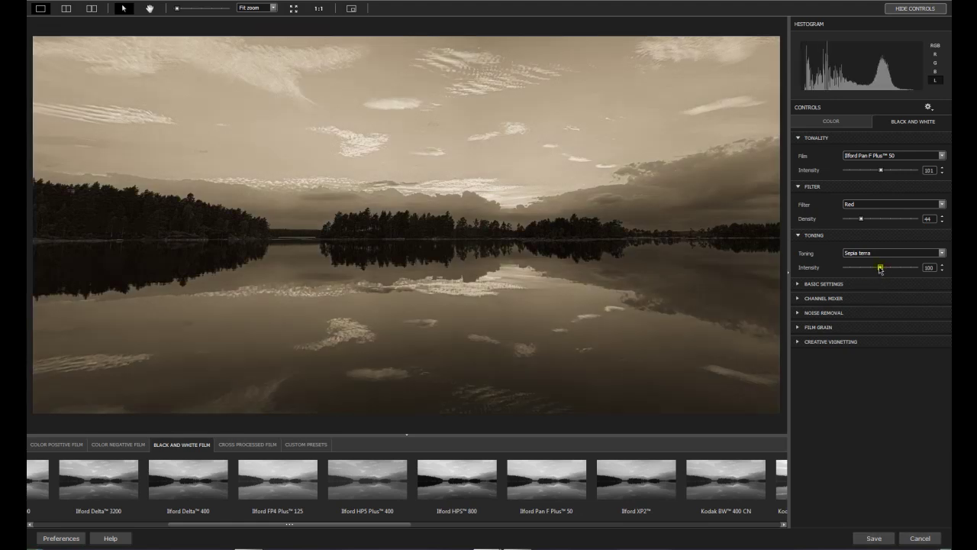
drag(880, 268, 857, 268)
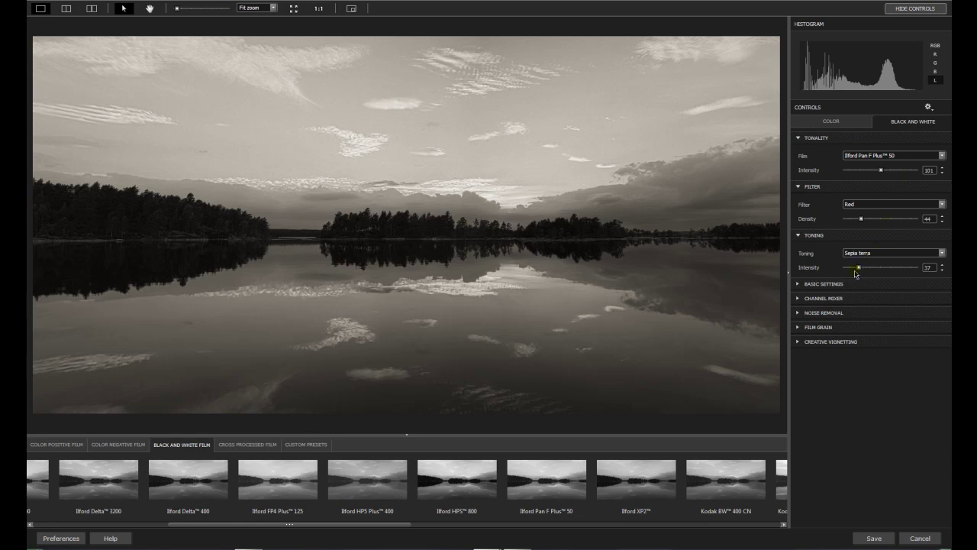
click(815, 285)
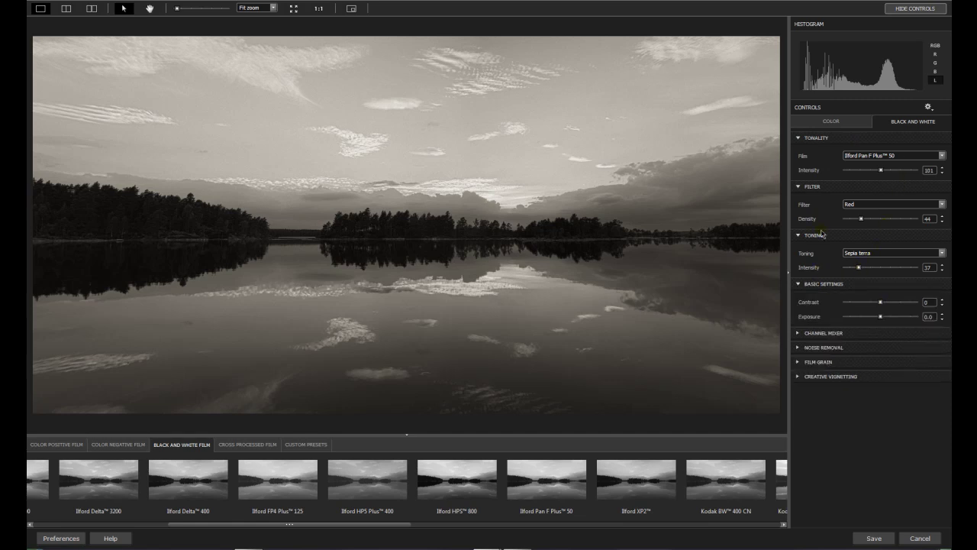
Step: Raise Basic Settings contrast to about 28, leaving exposure at 0.0
click(814, 140)
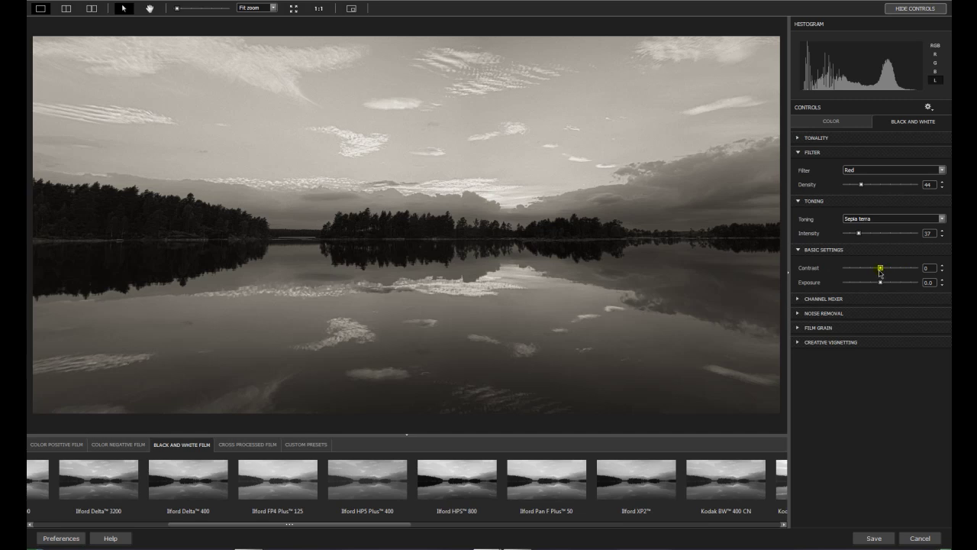
drag(881, 269, 886, 272)
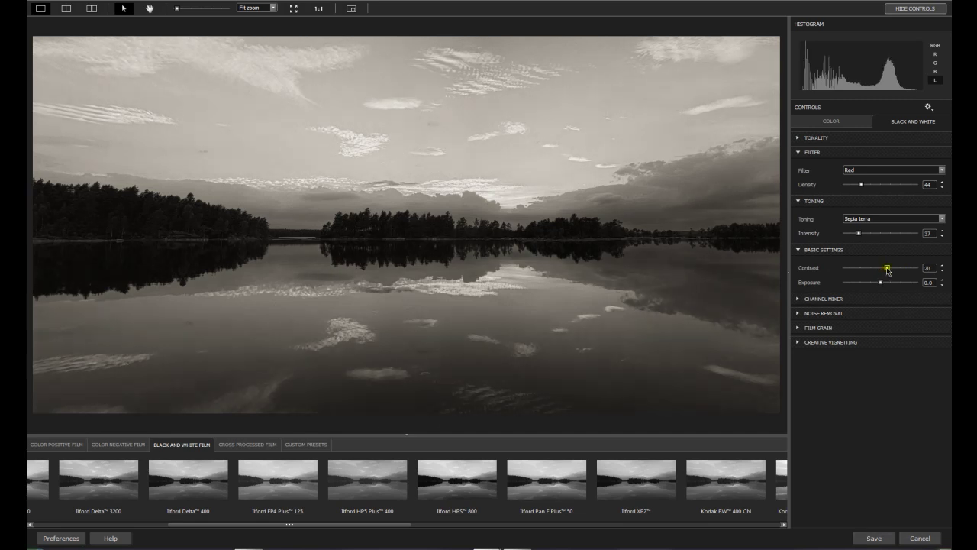
drag(887, 270, 890, 271)
click(821, 252)
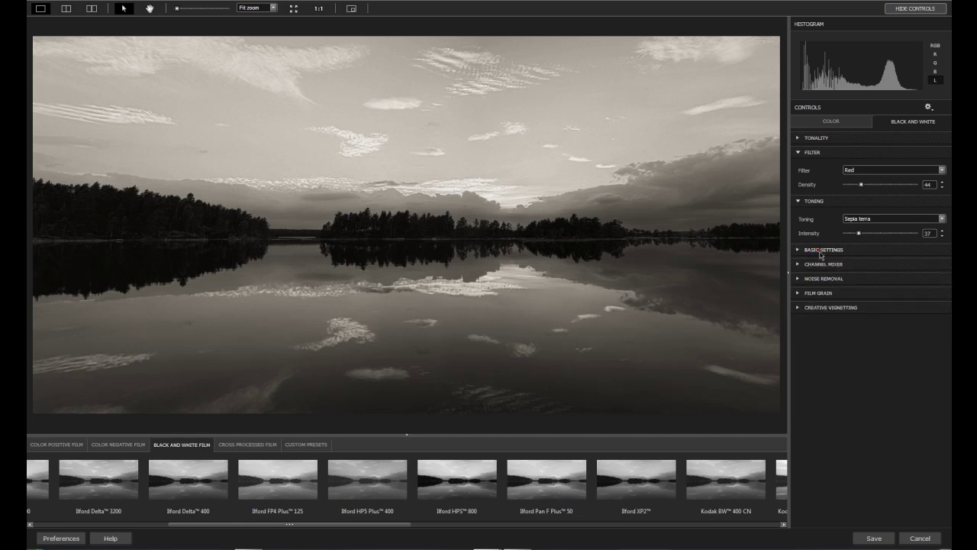
Step: Set the channel mixer to Yellow -23, Blue -42 and Cyan -38
click(821, 266)
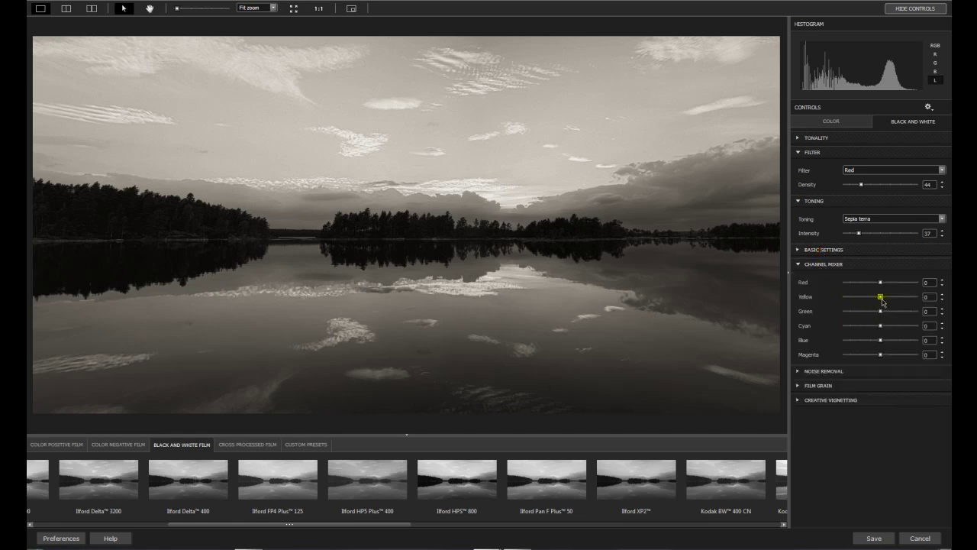
drag(881, 297, 873, 297)
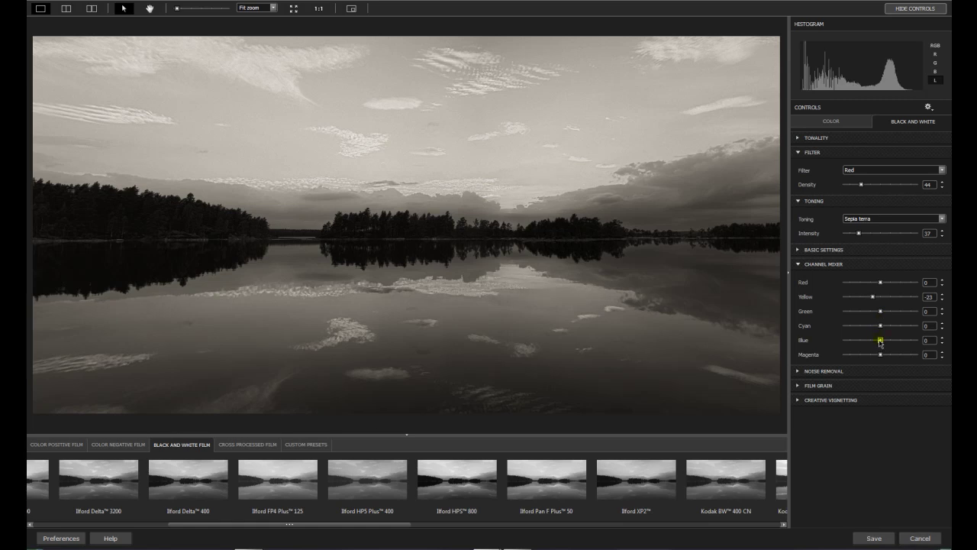
drag(879, 340, 866, 340)
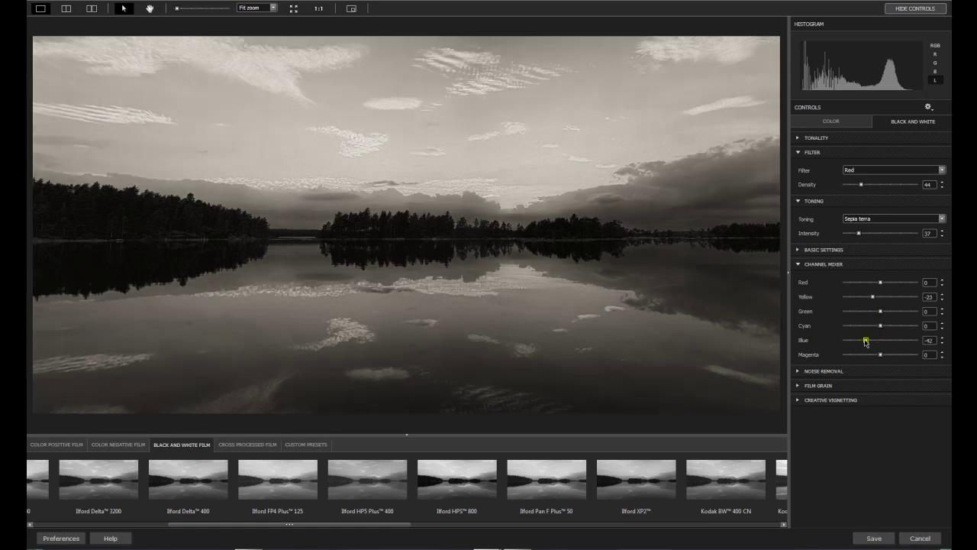
mouse_move(880, 326)
mouse_down()
mouse_move(893, 326)
mouse_move(868, 329)
mouse_up()
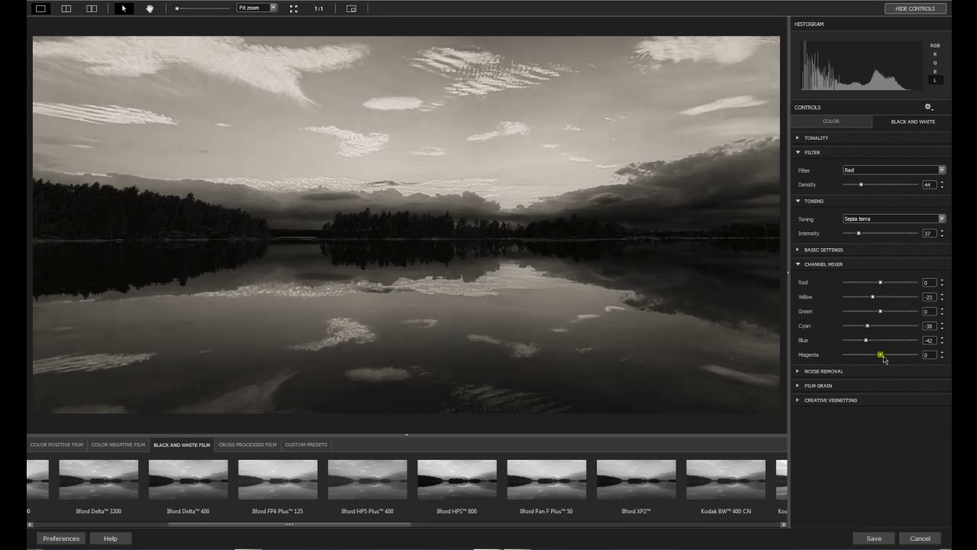
Step: Check Channel Mixer and Noise Removal, then expand Film Grain showing Pan F Plus 50 grain, 100, 24x36
click(824, 265)
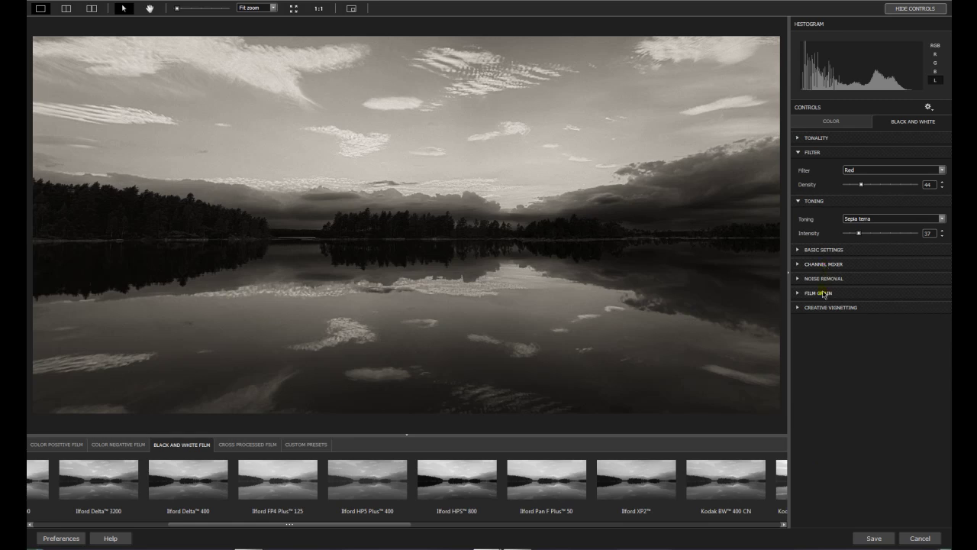
click(825, 264)
click(826, 265)
click(830, 279)
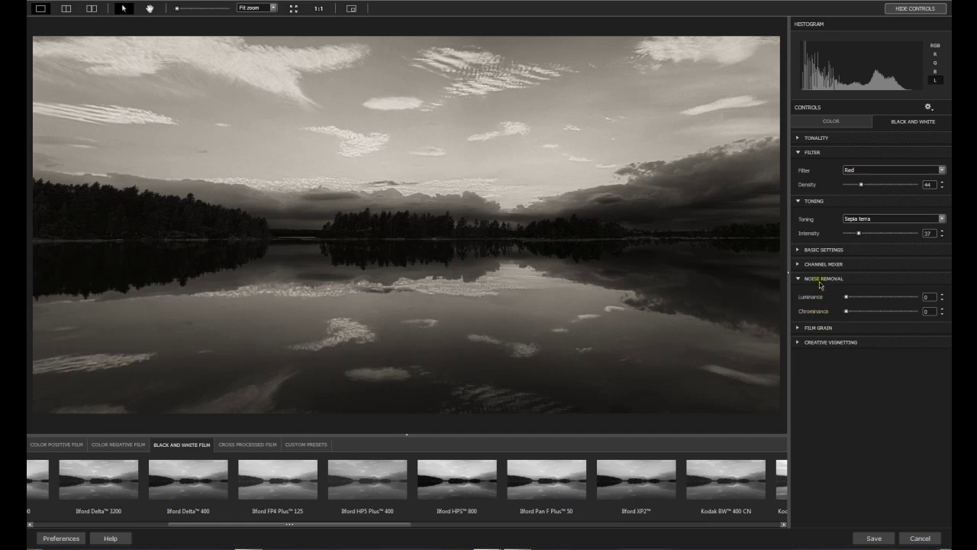
click(824, 279)
click(819, 294)
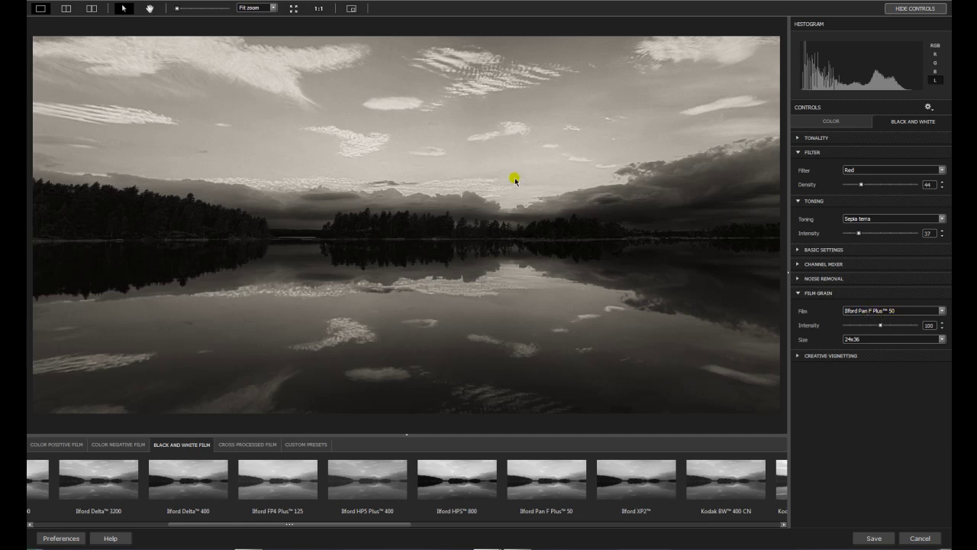
Step: View the sky at 100% and set film grain intensity to 96, keeping size 24x36
click(319, 9)
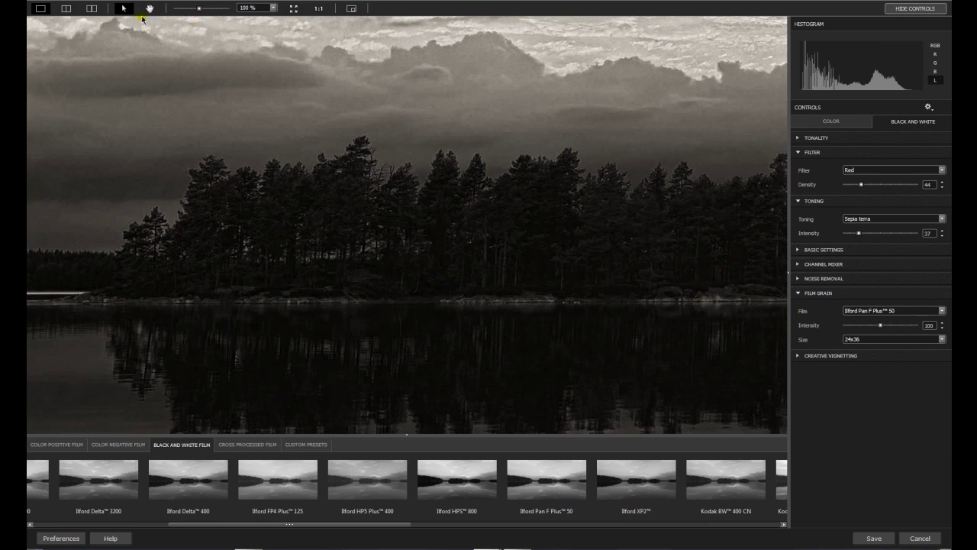
click(151, 8)
drag(385, 44, 429, 308)
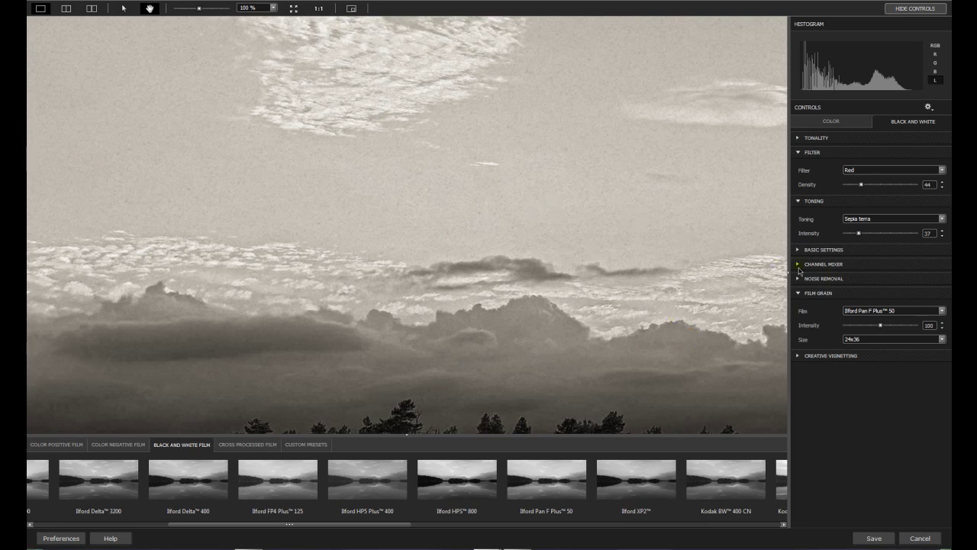
mouse_move(881, 326)
mouse_down()
mouse_move(897, 328)
mouse_move(868, 329)
mouse_up()
drag(868, 327, 879, 329)
click(941, 339)
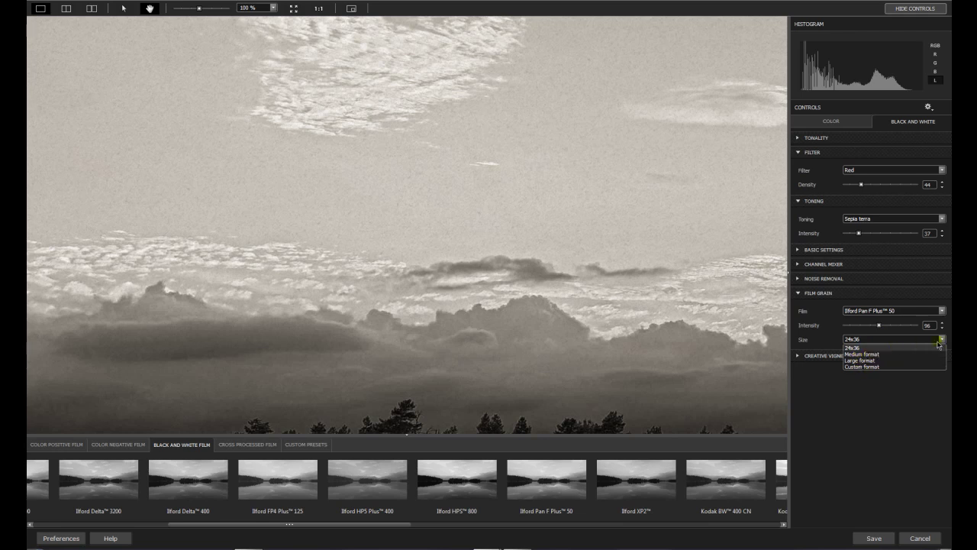
click(909, 341)
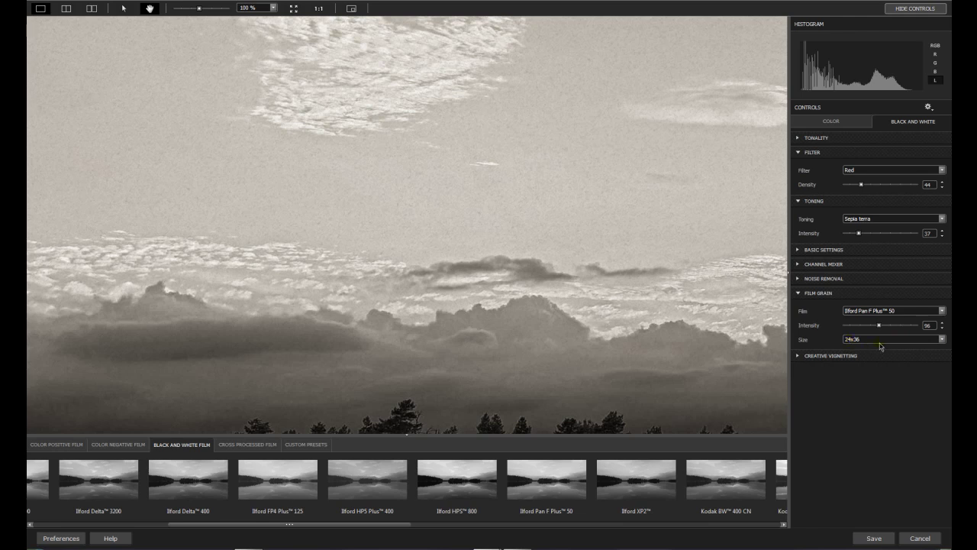
click(830, 356)
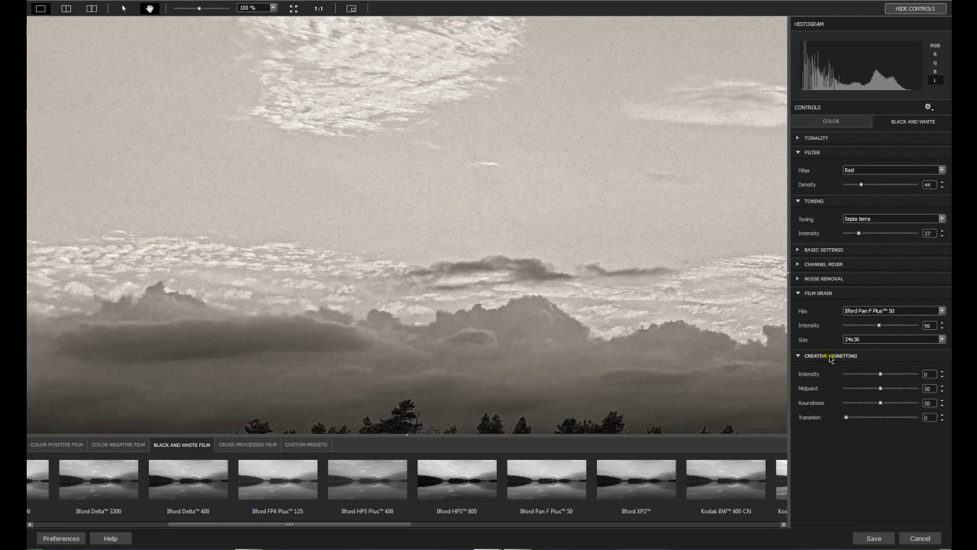
Step: Fit the photo in view and save the current settings as a new named custom preset
click(830, 356)
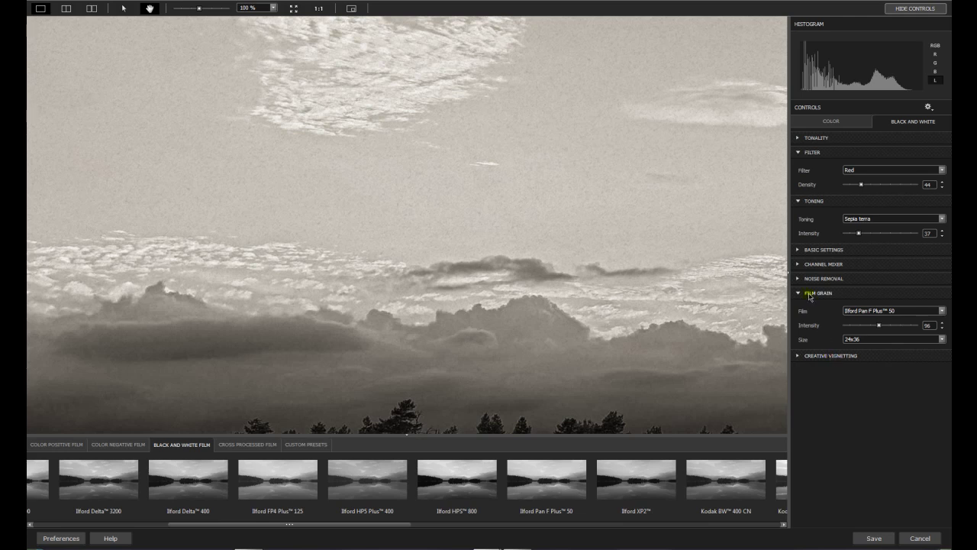
click(809, 293)
click(293, 9)
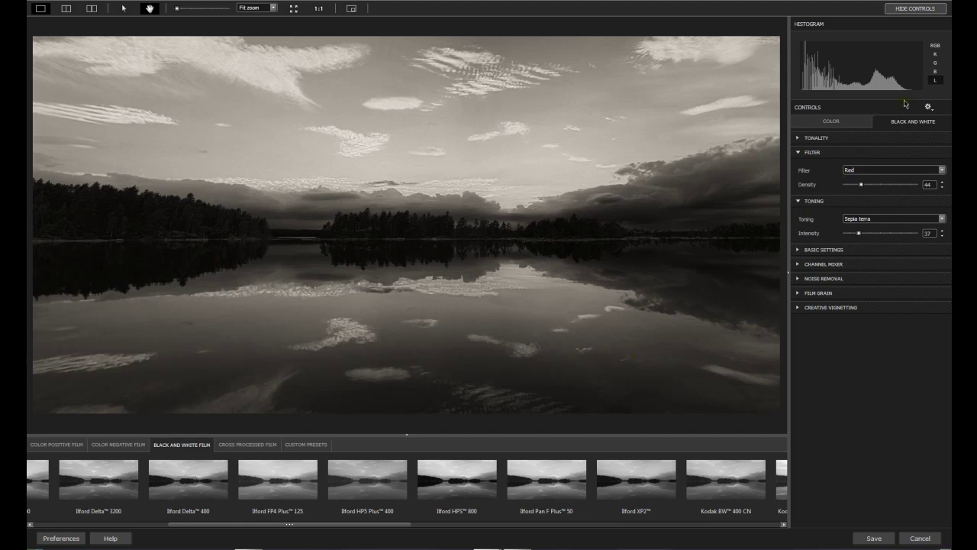
click(928, 108)
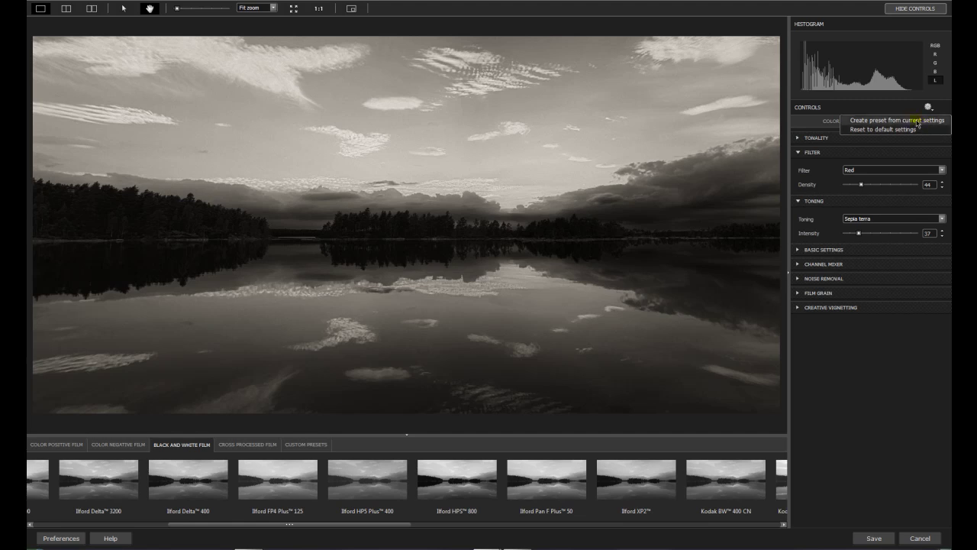
click(924, 123)
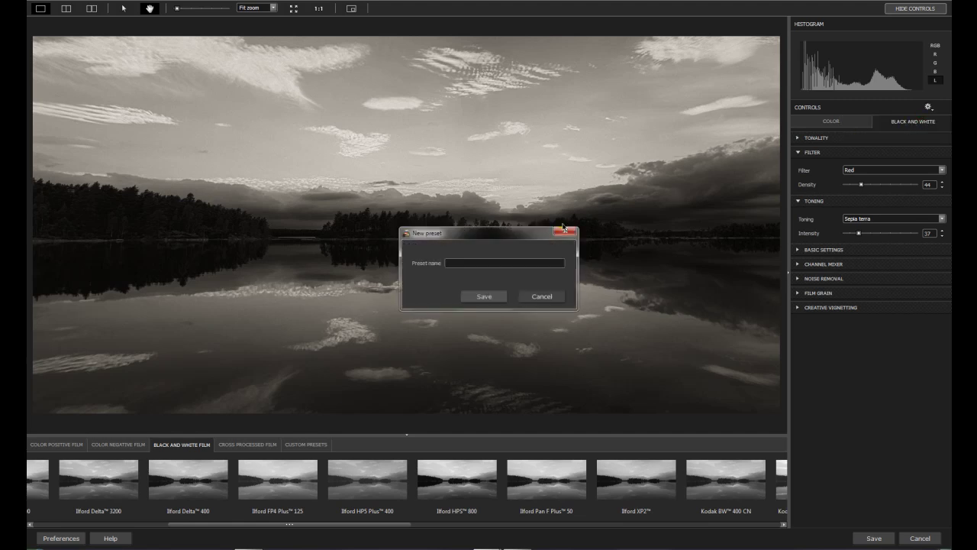
text(Mar)
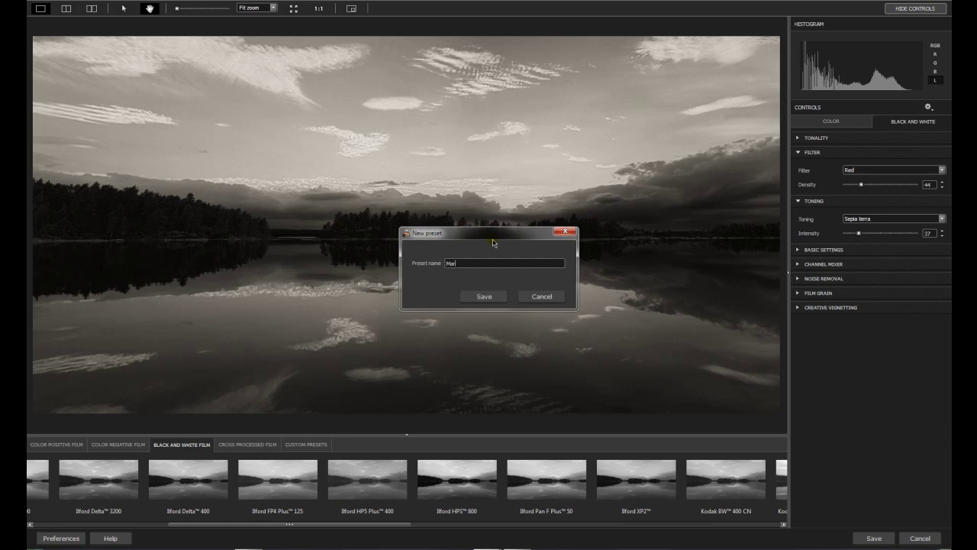
text(tin_1_bw)
click(483, 296)
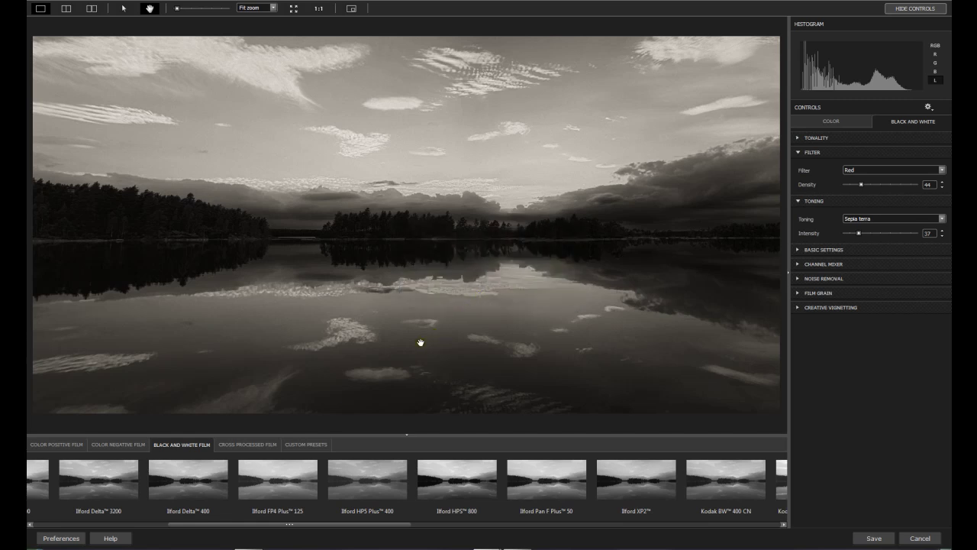
click(322, 450)
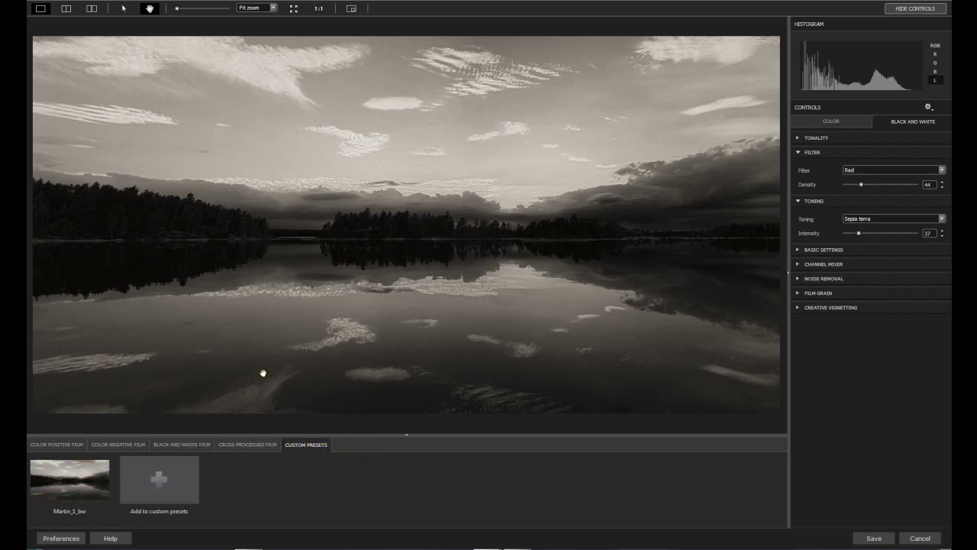
click(245, 448)
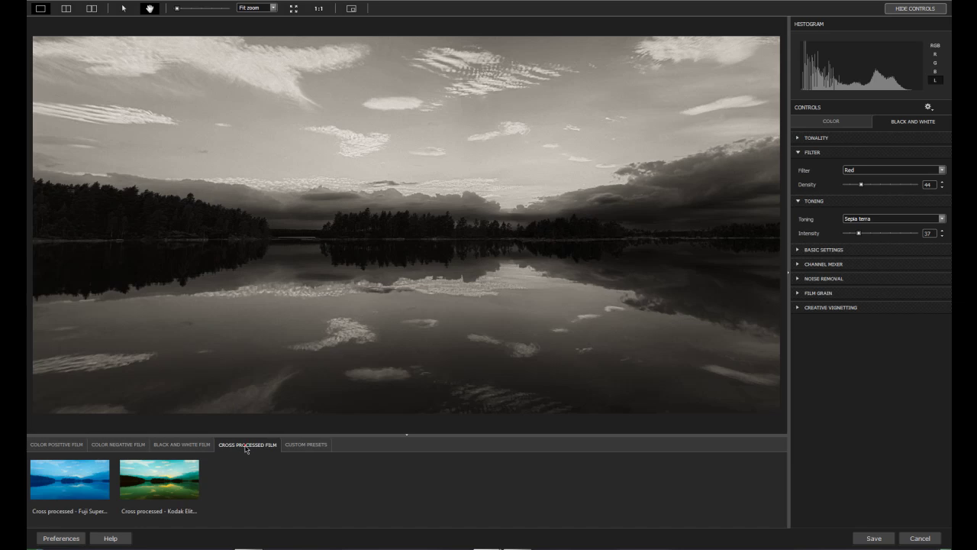
click(170, 447)
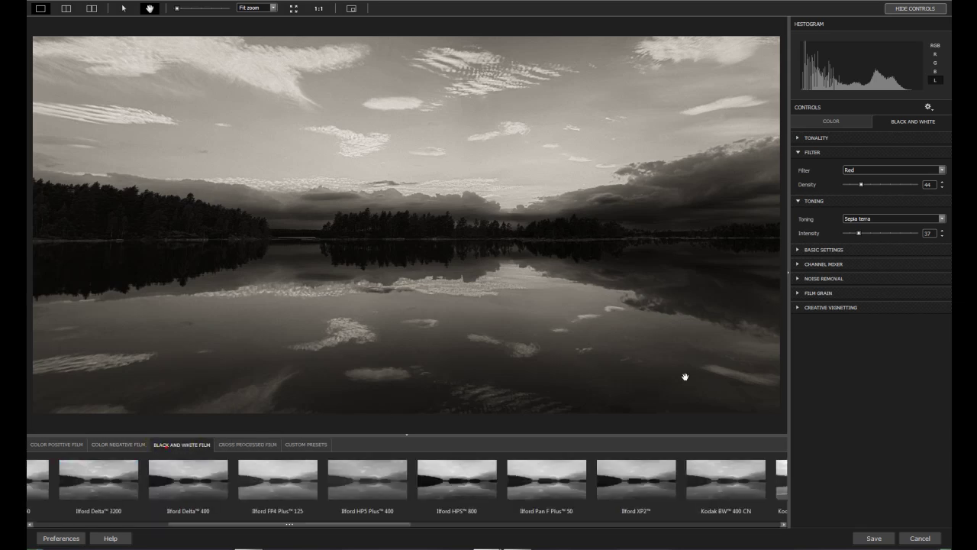
click(929, 109)
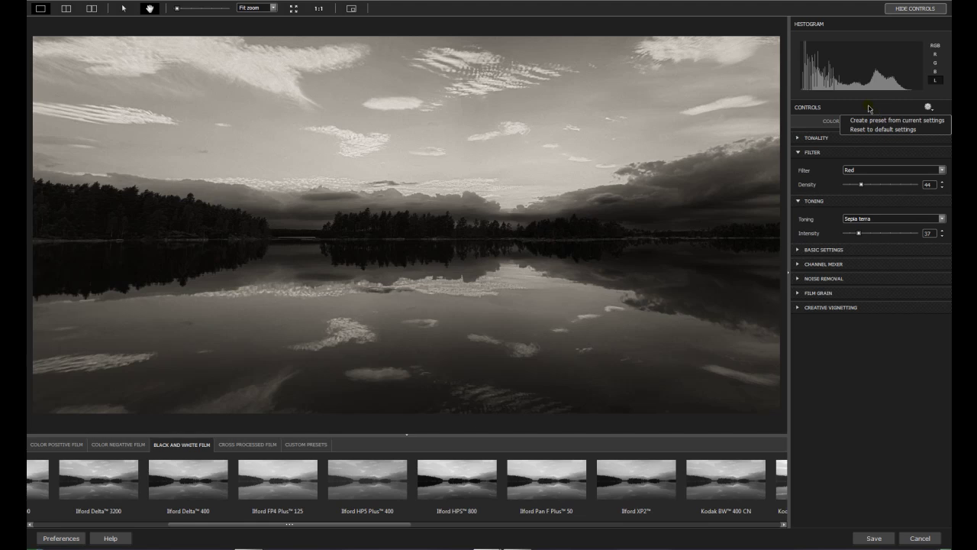
click(825, 126)
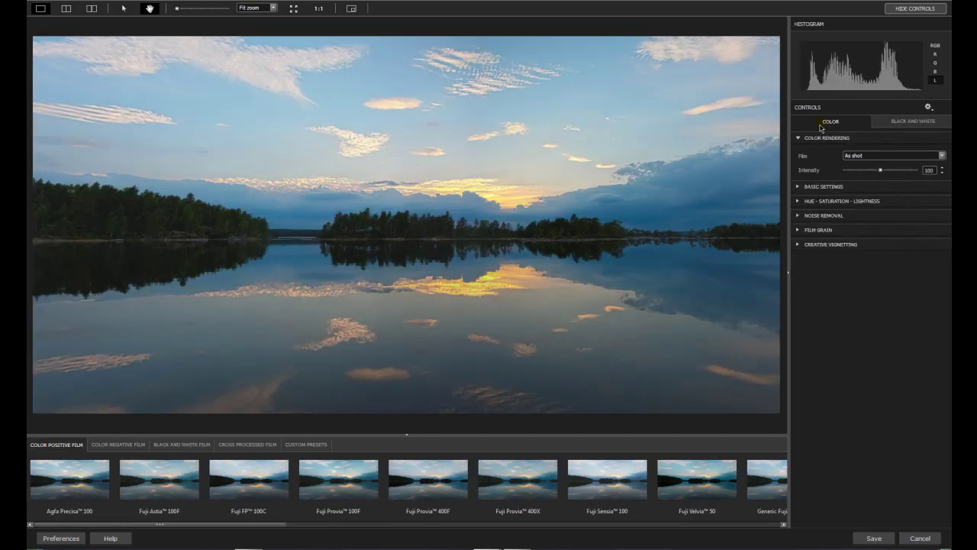
click(899, 122)
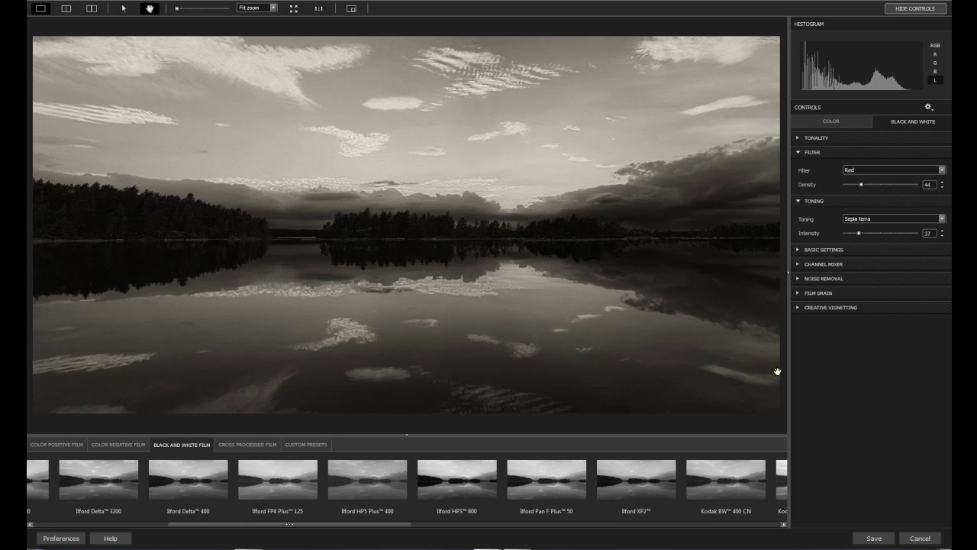
Step: Hide the adjustment controls so only the sepia photo and film strip are shown
click(920, 12)
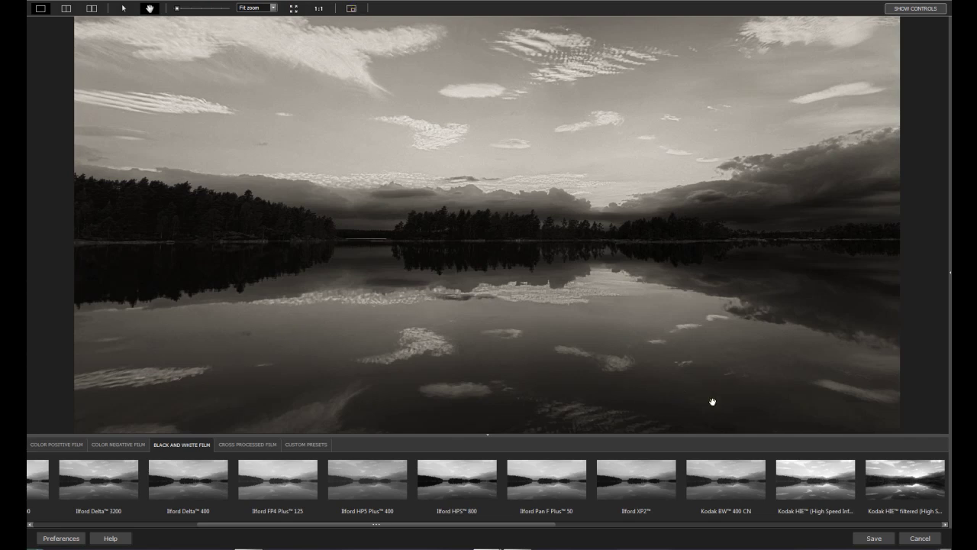
Step: Save the sepia Ilford Pan F lake photo from FilmPack to Lightroom and select its filmstrip thumbnail
click(874, 540)
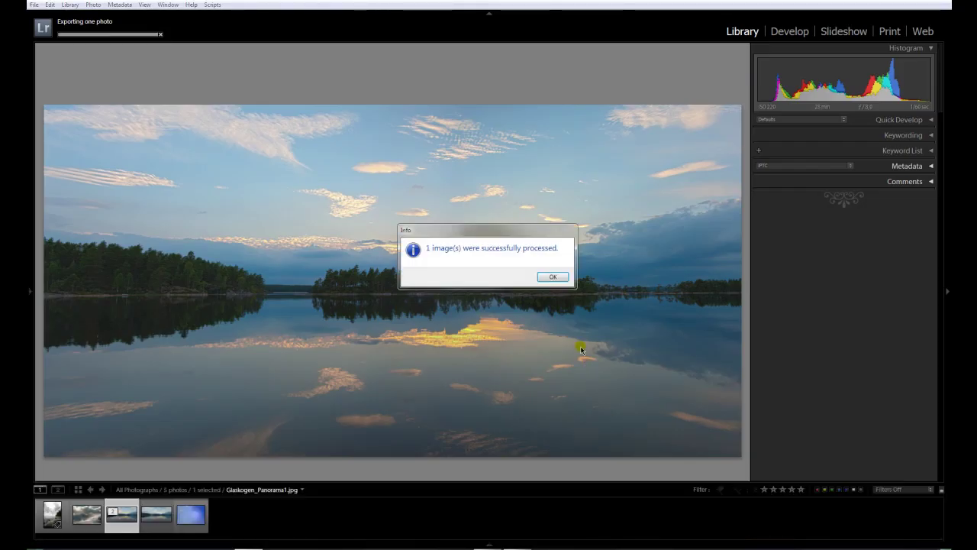
click(554, 277)
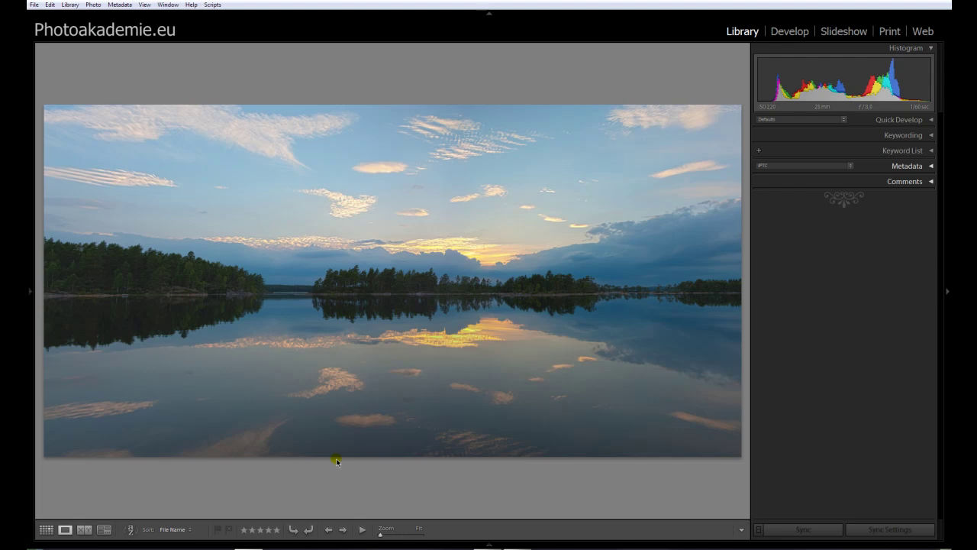
mouse_move(219, 544)
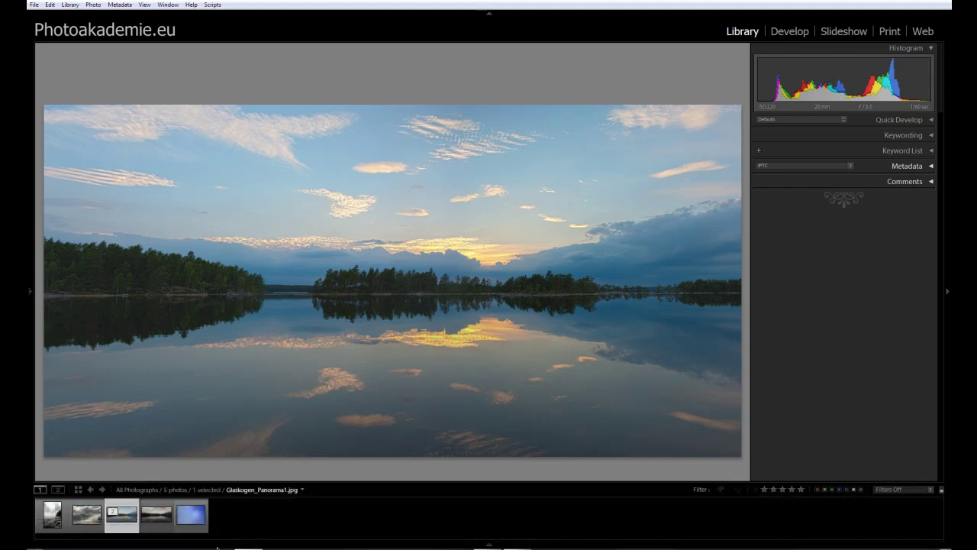
click(158, 522)
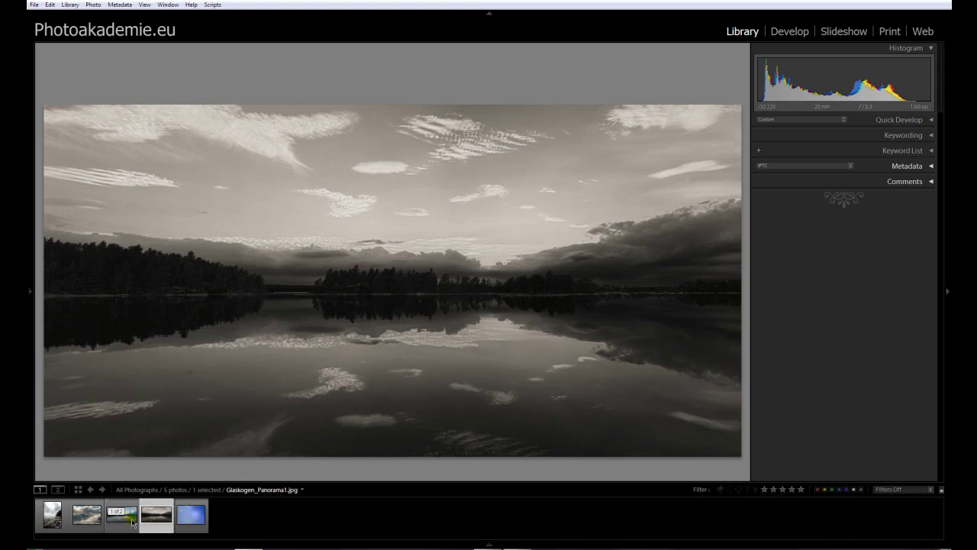